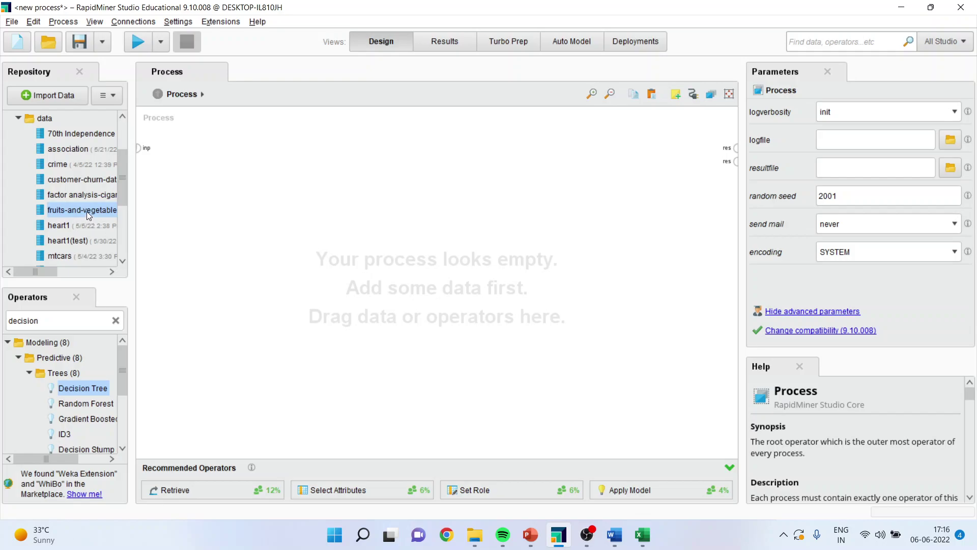
- Add fruits-and-vegetables-train to the canvas and connect its output to the result port
drag(90, 214, 209, 151)
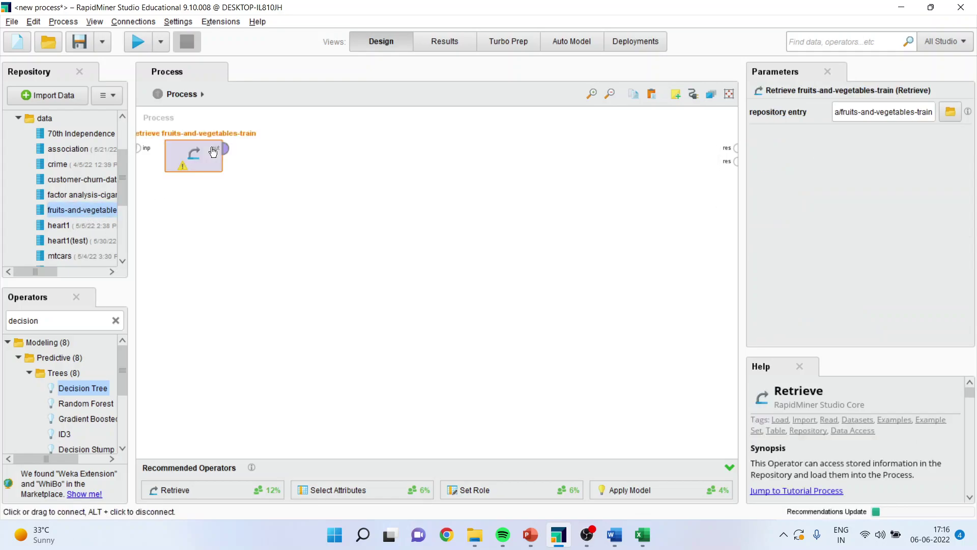
click(226, 149)
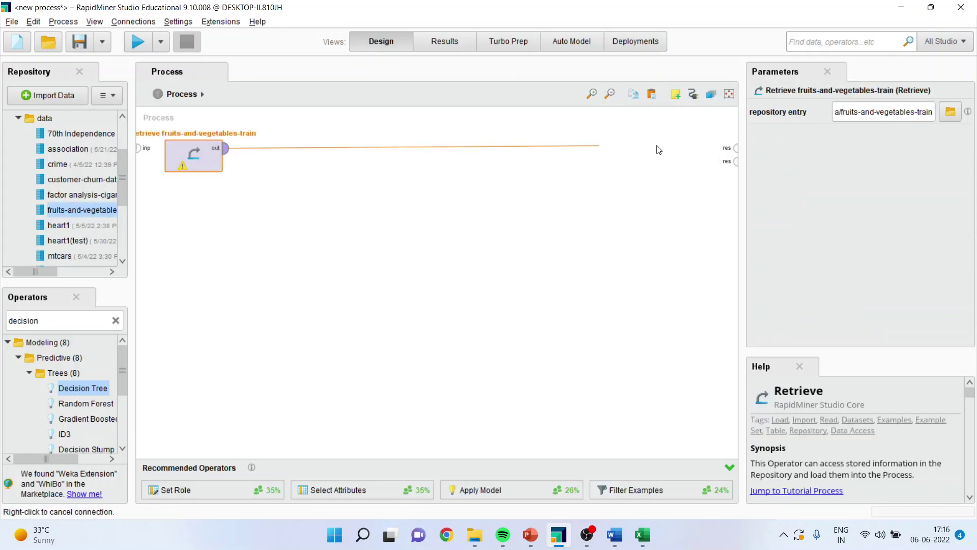
click(735, 148)
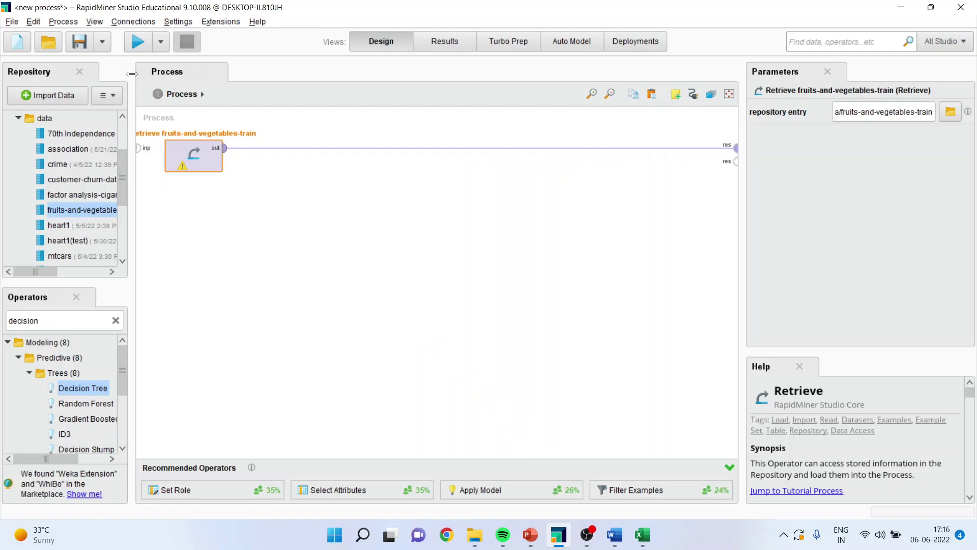
- Run the process and browse the 35-example, 11-attribute ExampleSet in Results
click(138, 43)
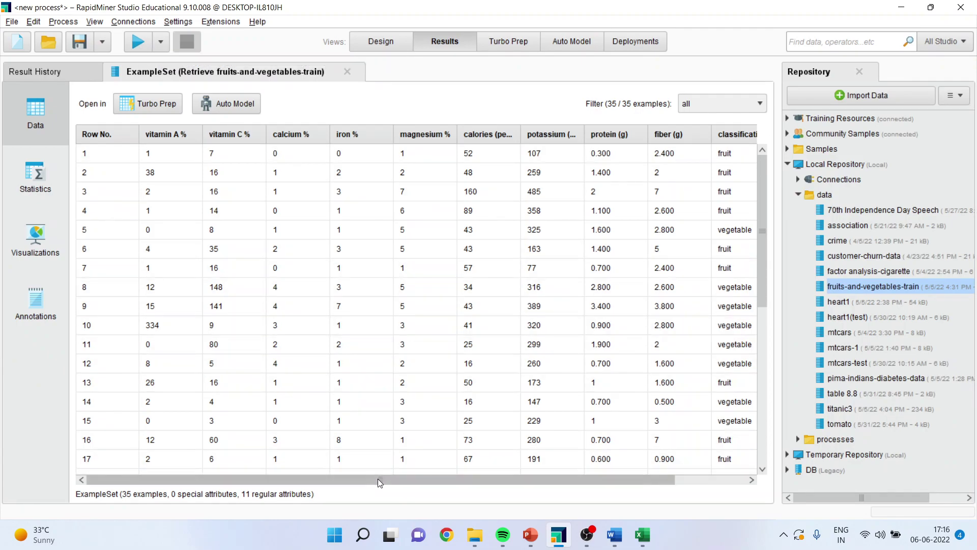
drag(378, 479, 628, 481)
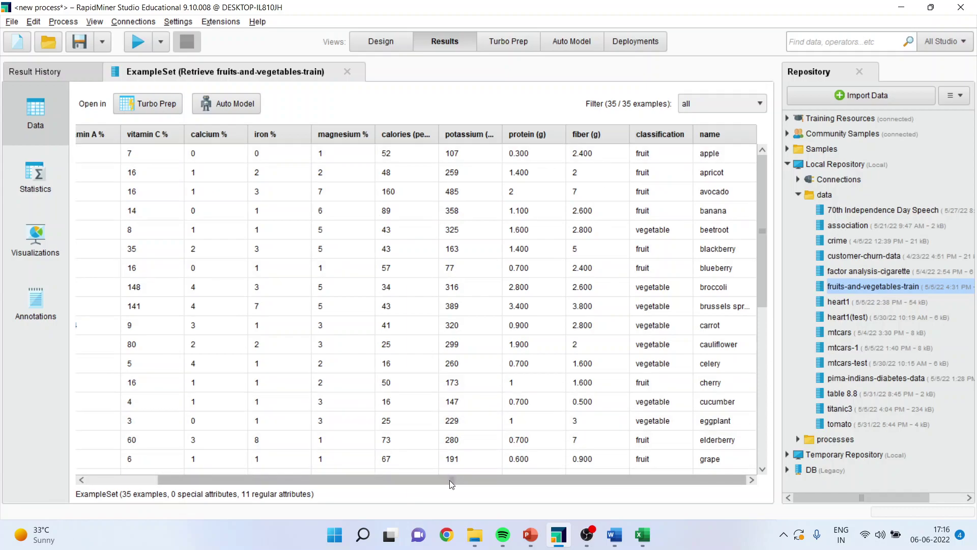
drag(450, 481, 301, 465)
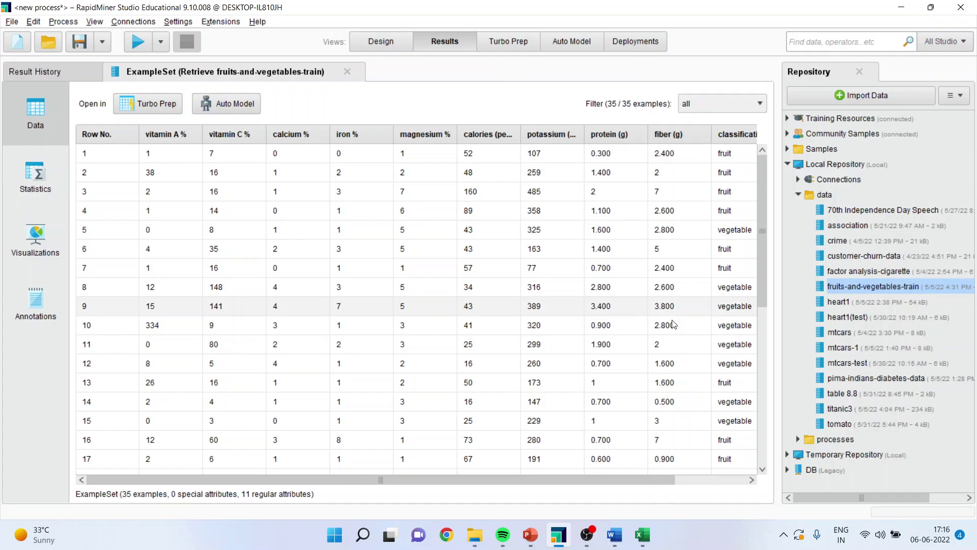
click(730, 480)
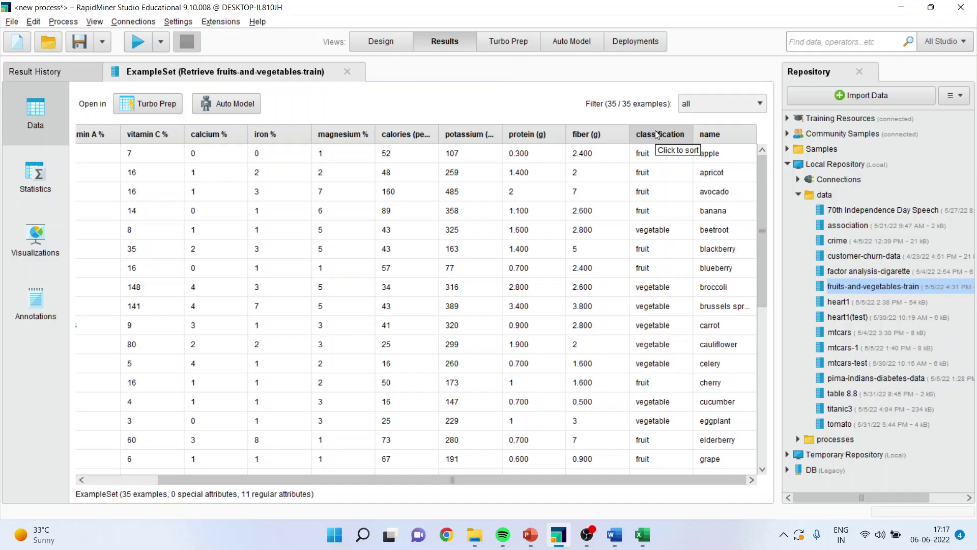
- Place a Select Attributes operator after the data retrieval in Design view
click(370, 42)
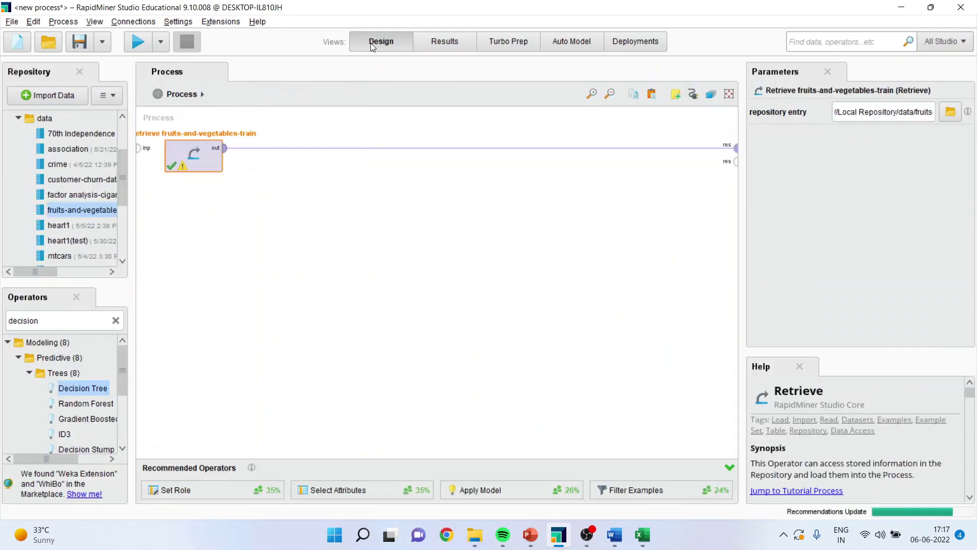
double_click(53, 321)
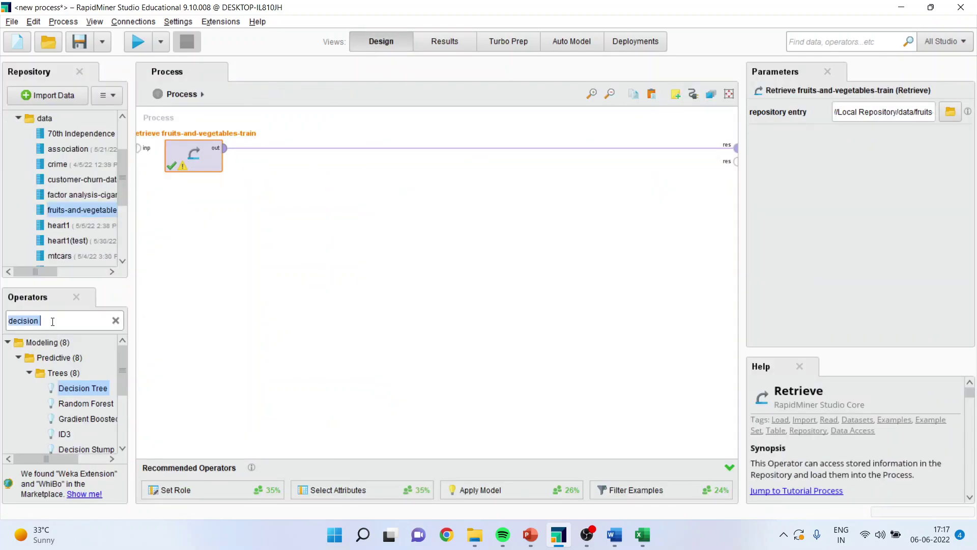
text(select)
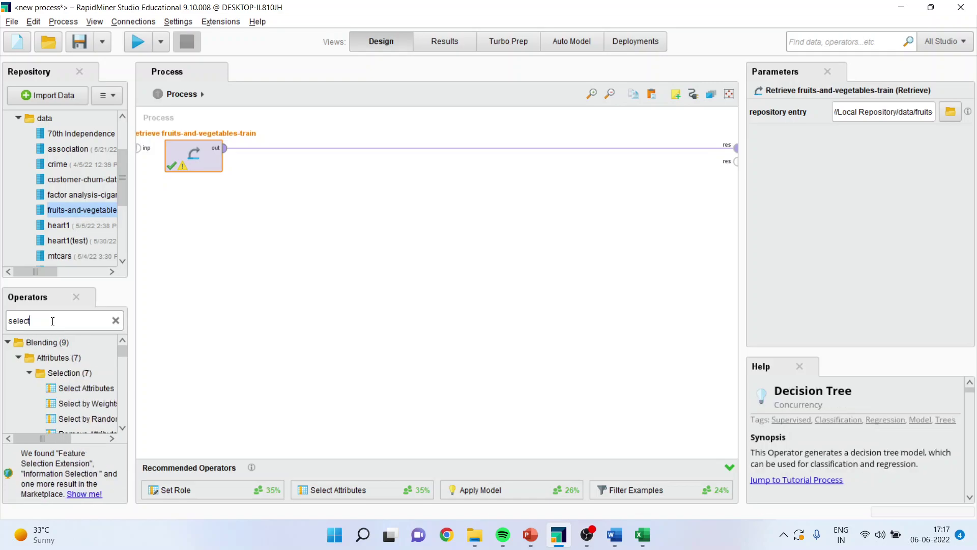
drag(91, 395, 231, 302)
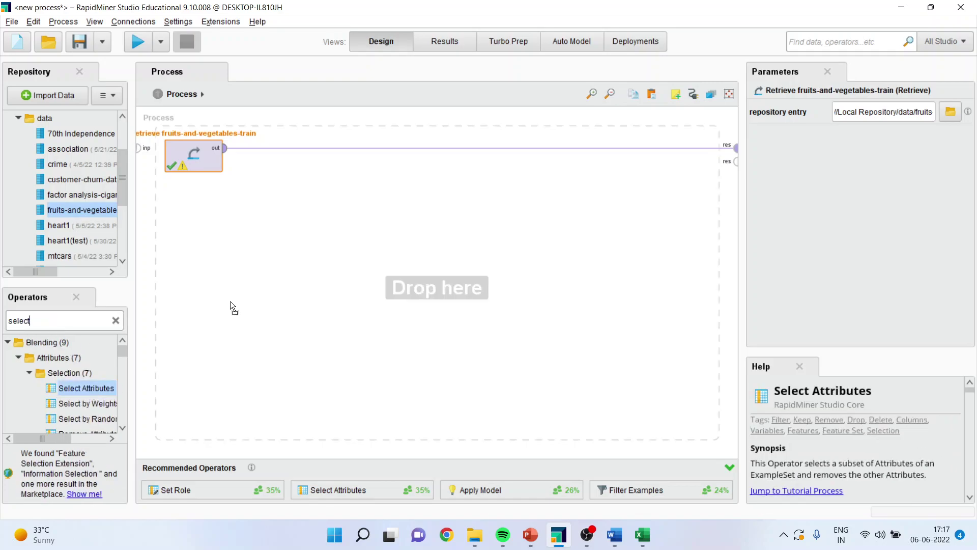
drag(274, 166, 270, 148)
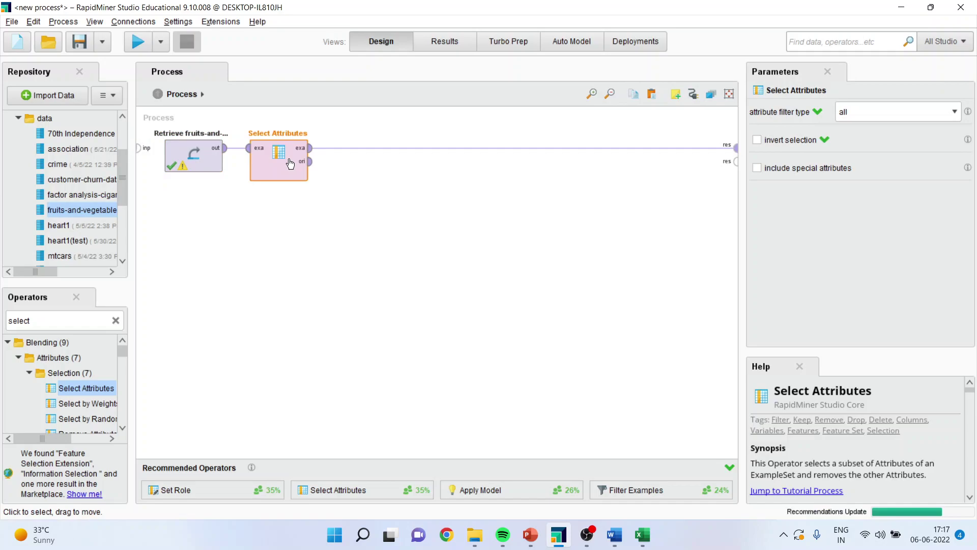
- Set the filter type to subset and keep every attribute except name
click(954, 113)
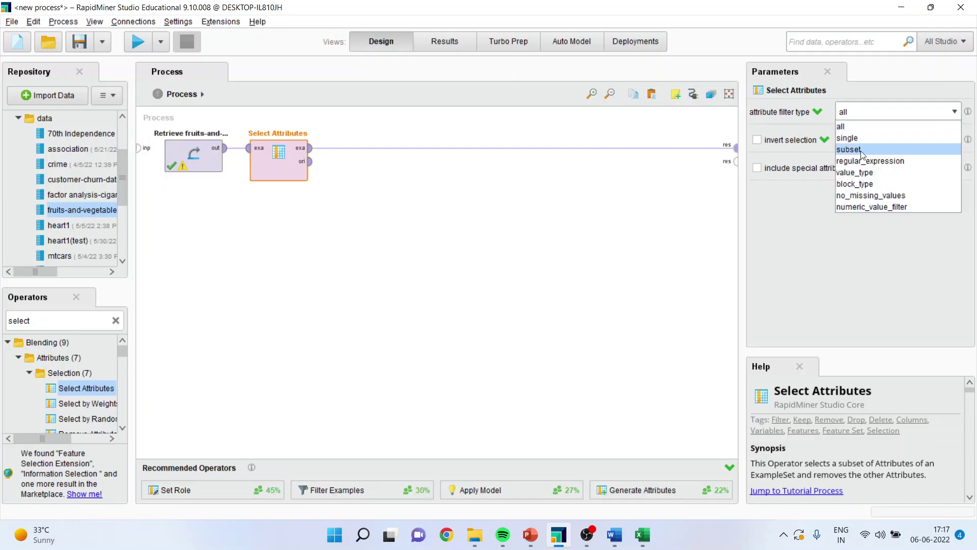
click(860, 147)
click(897, 139)
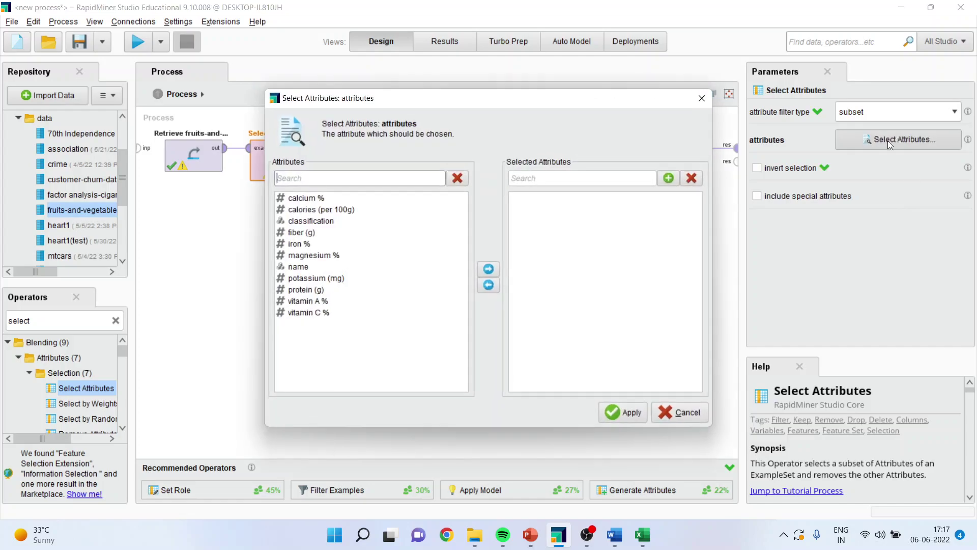
click(351, 290)
key(ctrl+a)
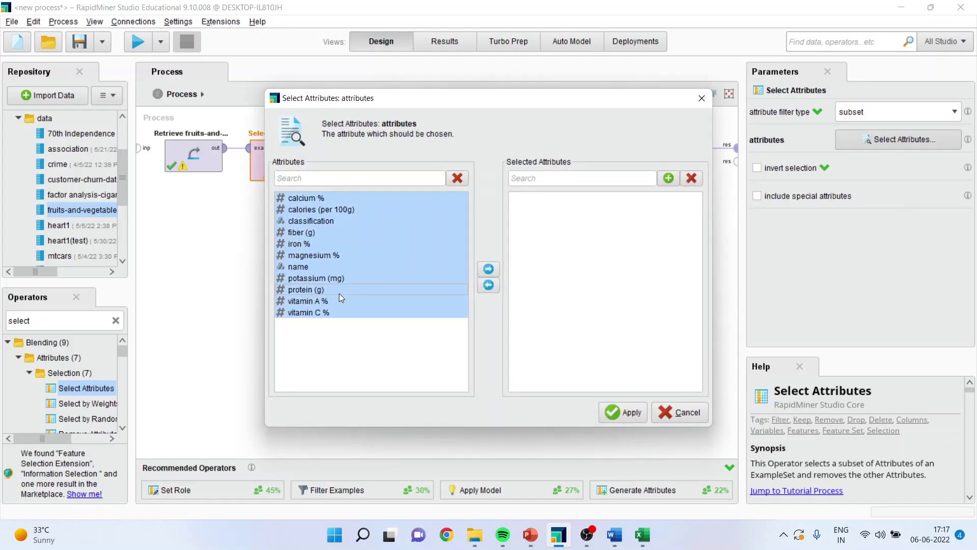
click(310, 266)
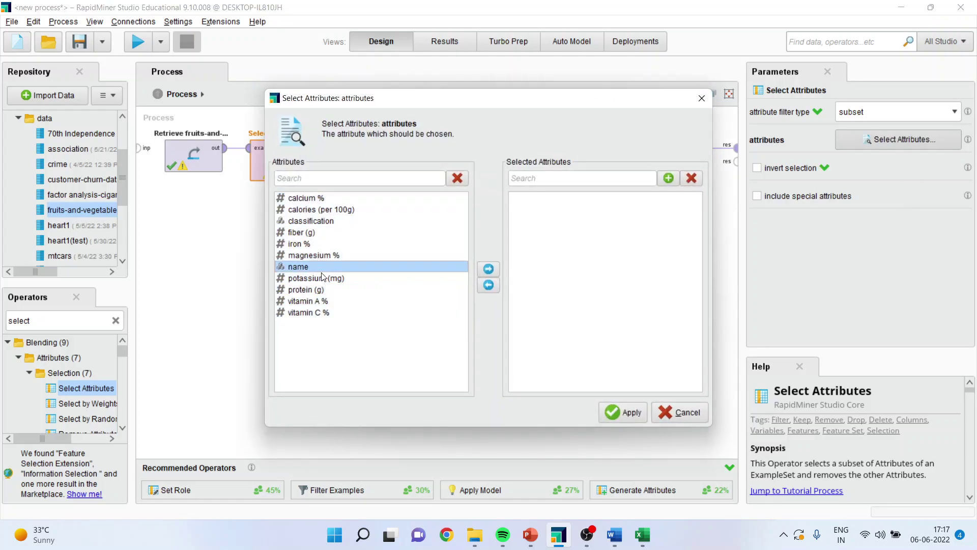
click(325, 256)
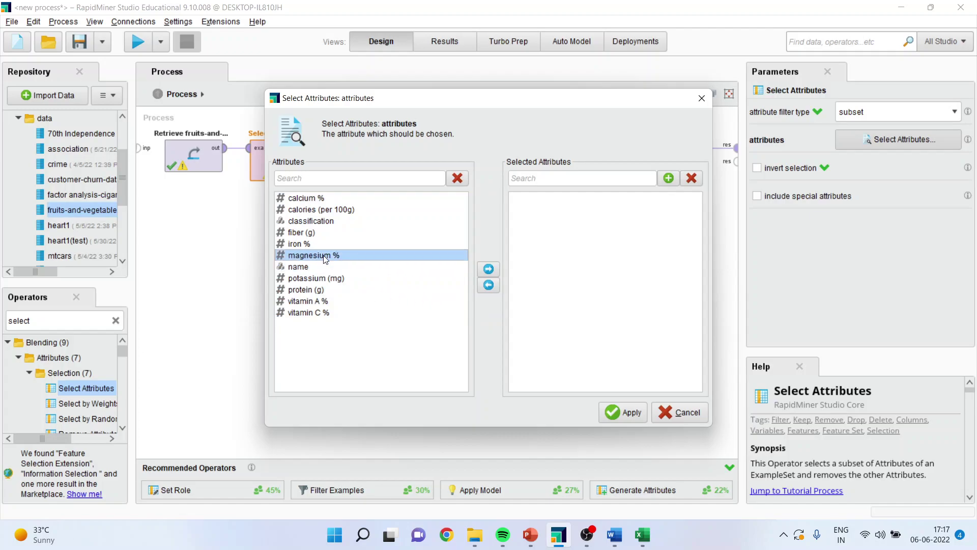
key(shift+Up)
key(shift+Up)
key(shift+Up)
key(shift+Up)
key(shift+Up)
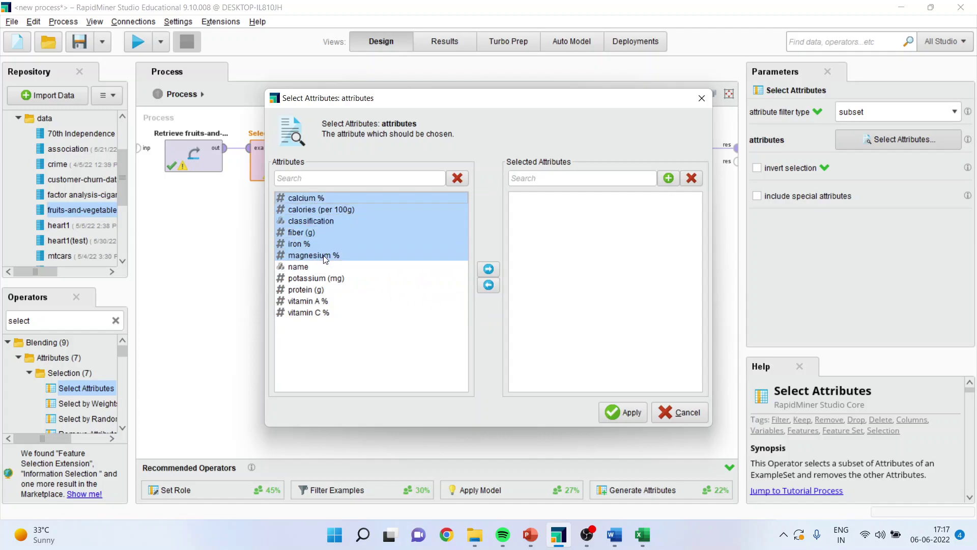
click(492, 273)
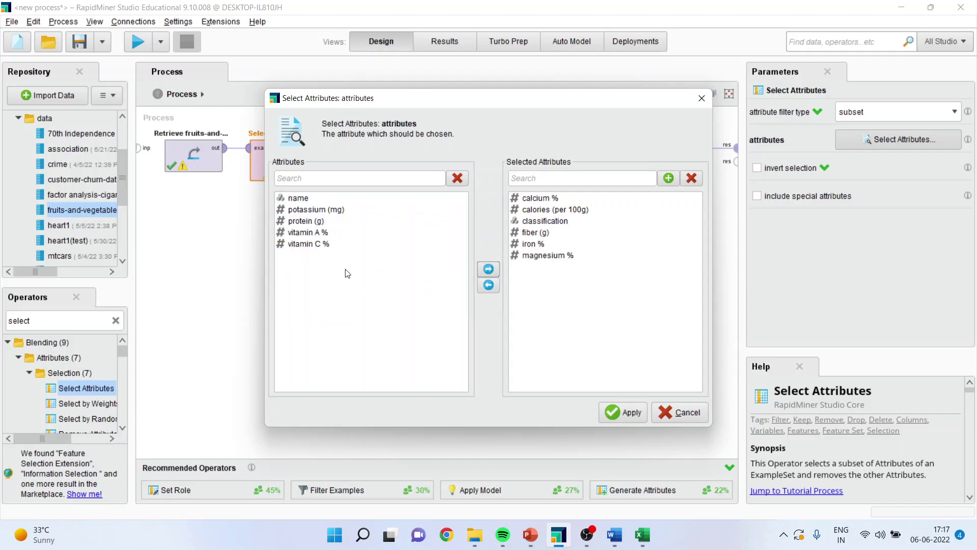
click(316, 208)
key(shift+Down)
key(shift+Down)
key(shift+Down)
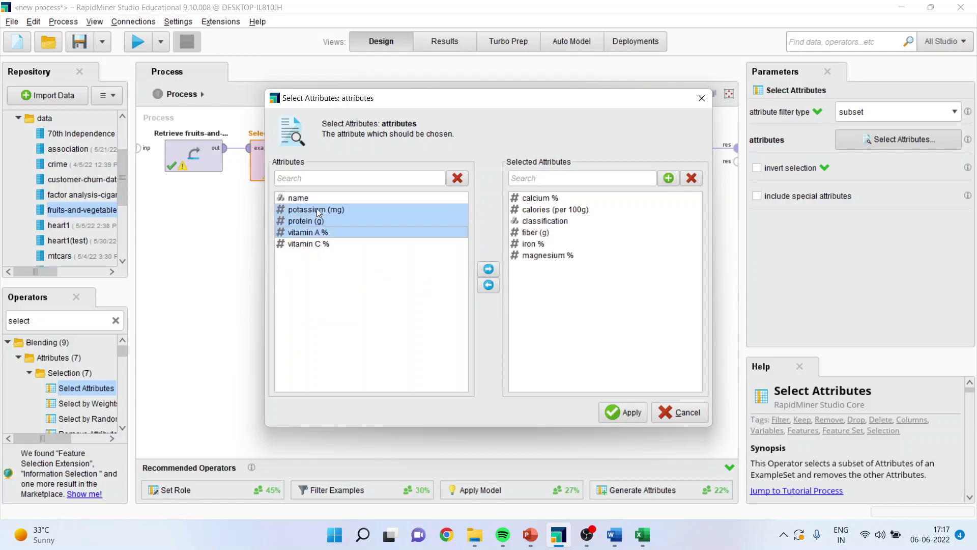
click(488, 269)
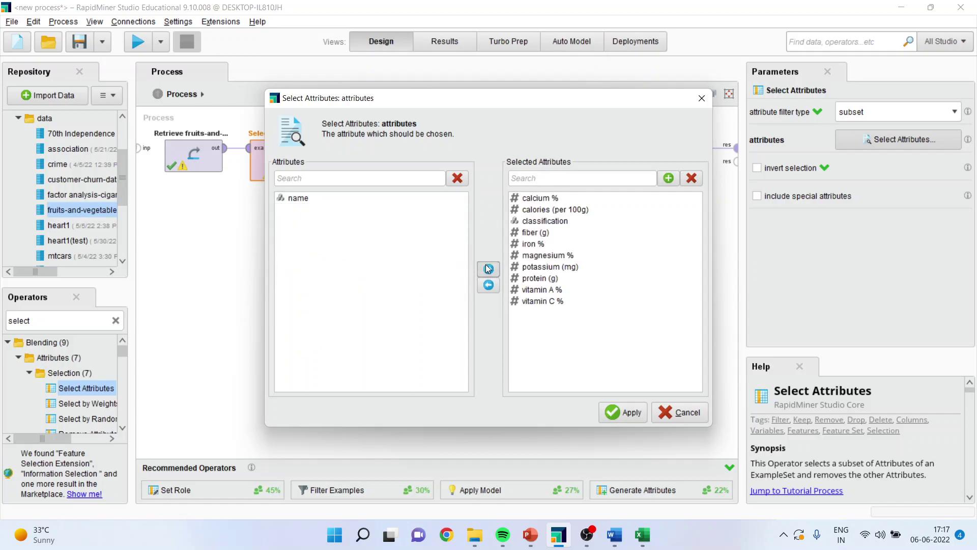
click(618, 414)
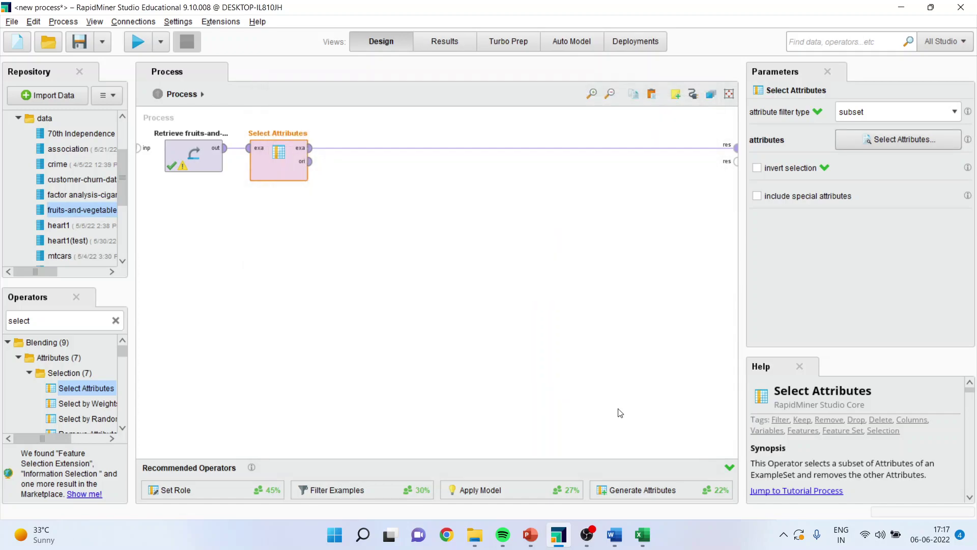
- Add Set Role after Select Attributes, making classification the label
click(53, 320)
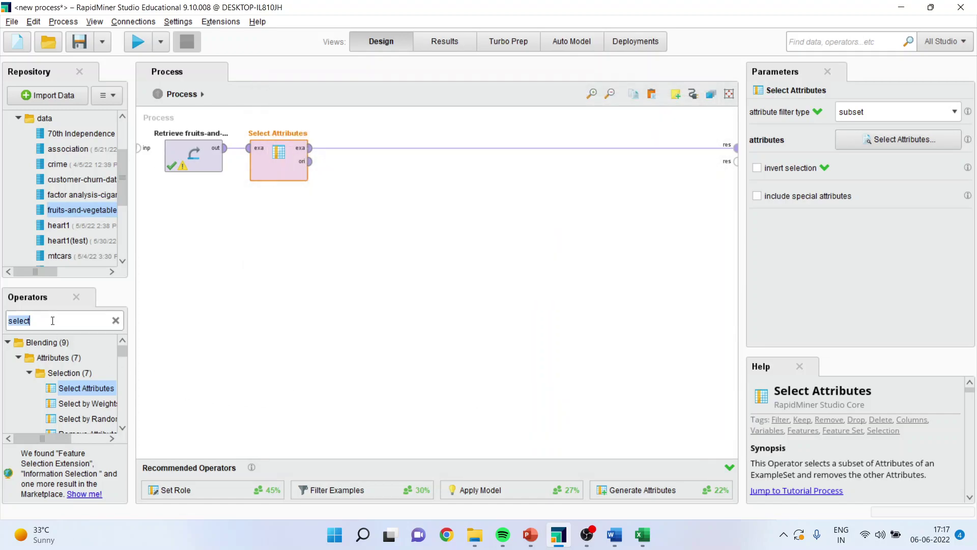
text(set role)
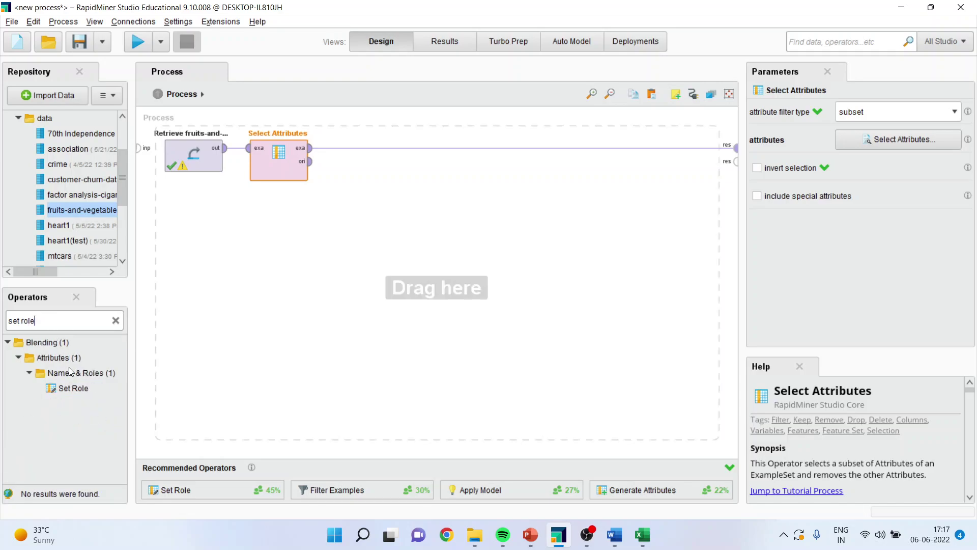
drag(73, 388, 343, 148)
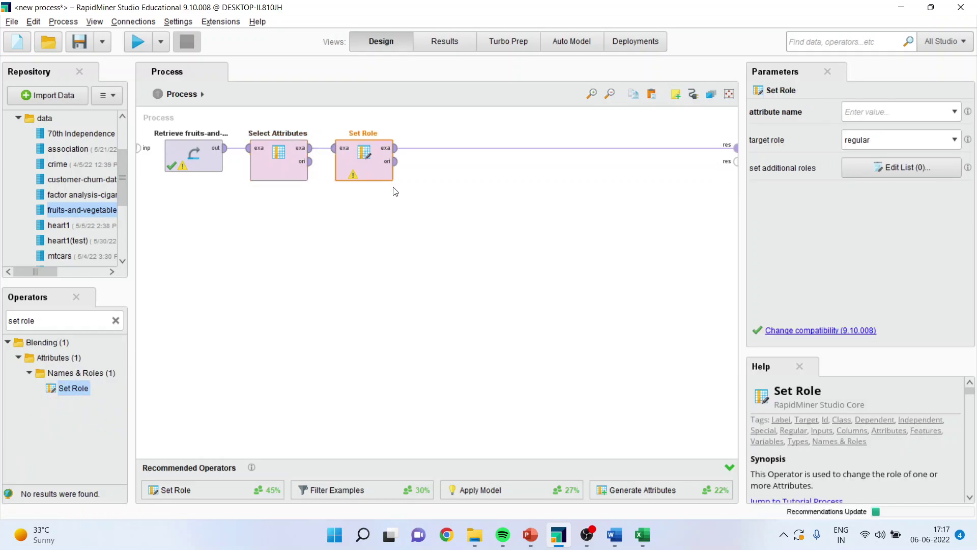
click(955, 113)
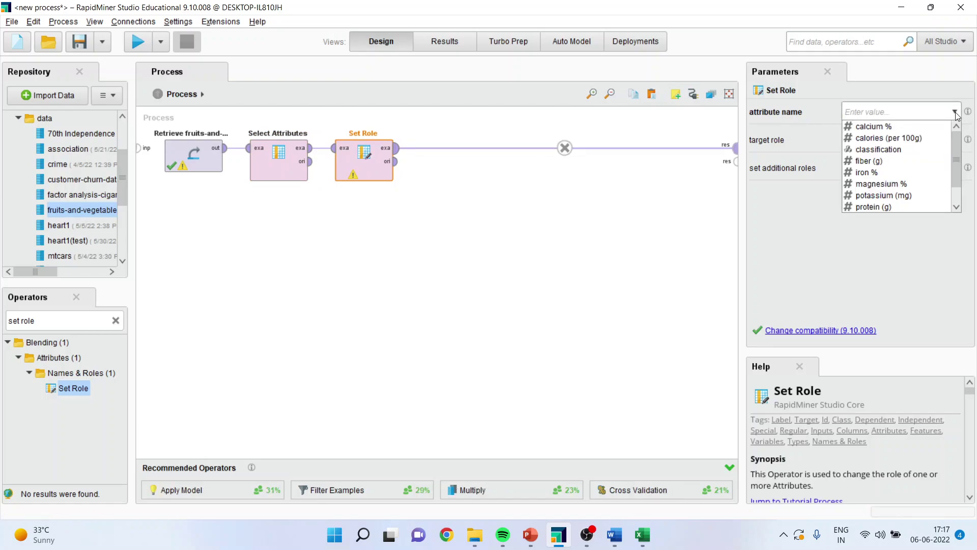
click(927, 149)
click(955, 140)
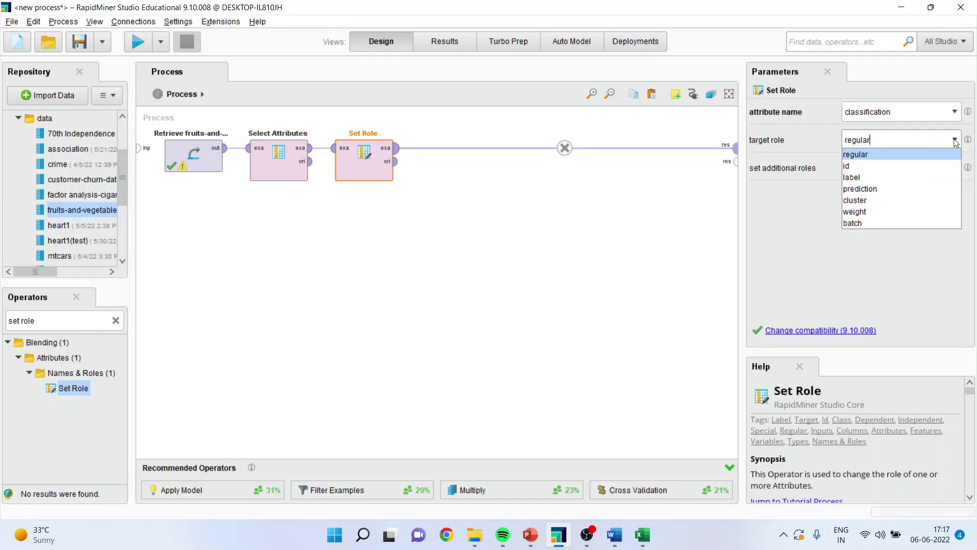
click(901, 177)
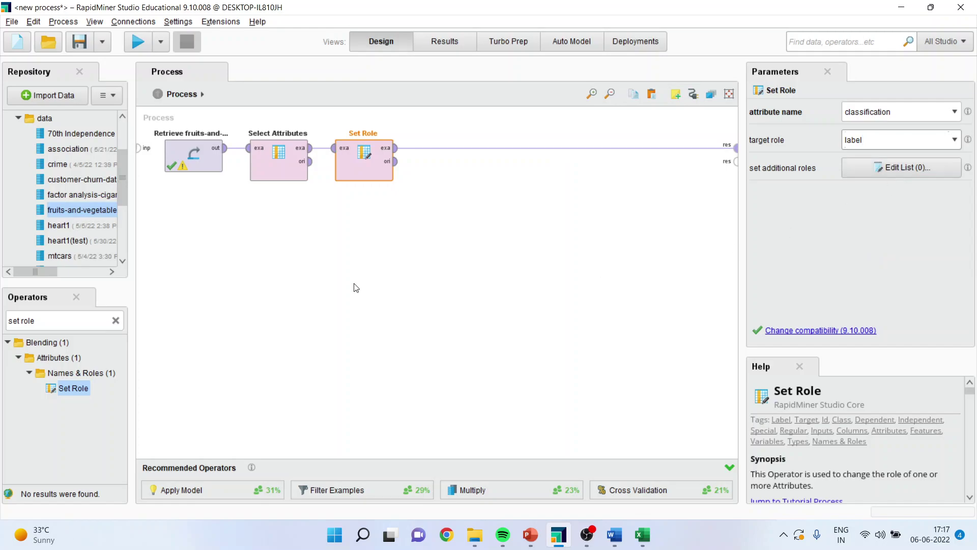
- Add Split Data after Set Role with partition ratios 0.7 and 0.3
triple_click(43, 322)
text(spli)
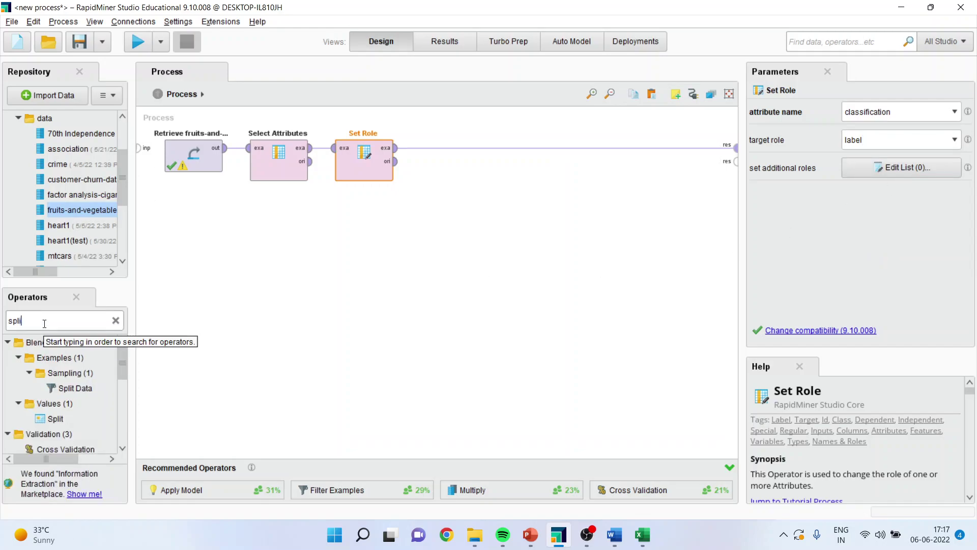
text(t data)
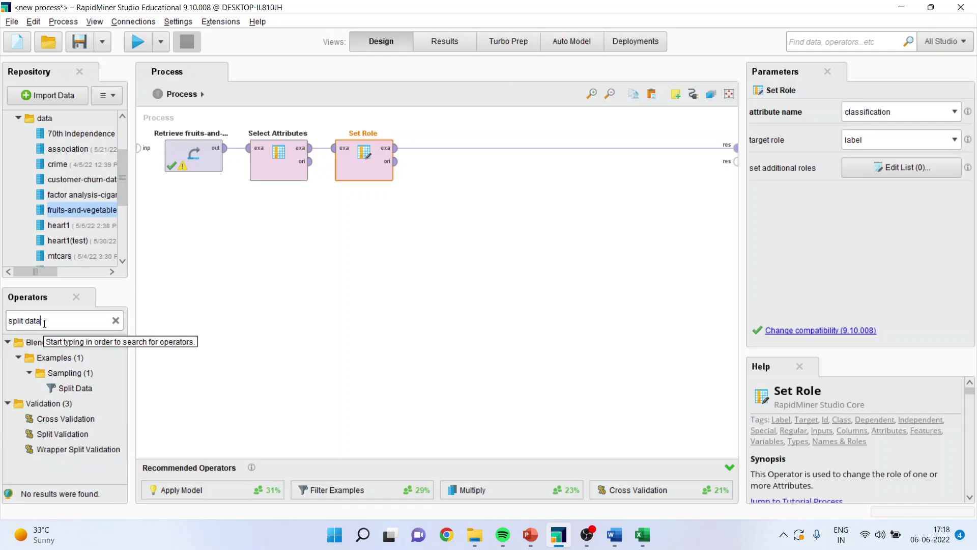
drag(80, 389, 432, 149)
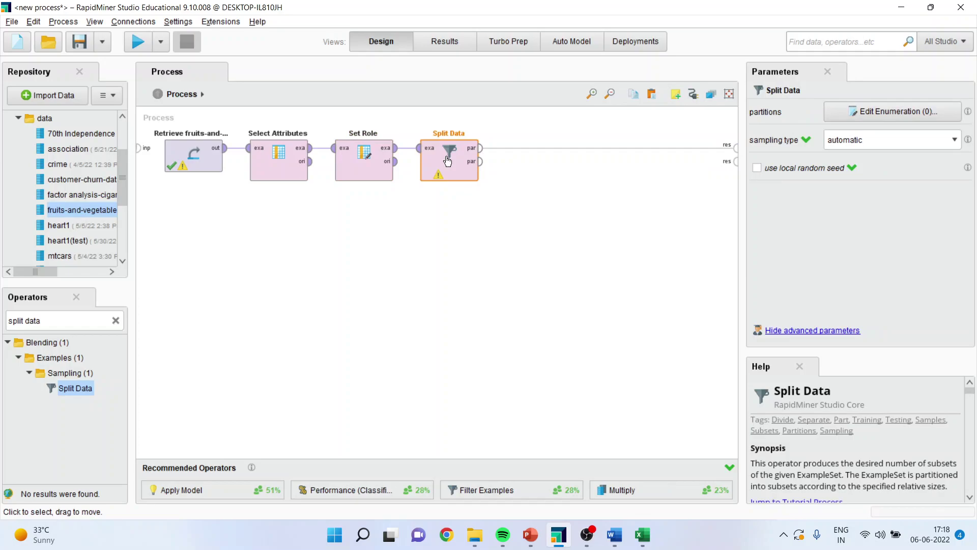
double_click(448, 161)
click(488, 413)
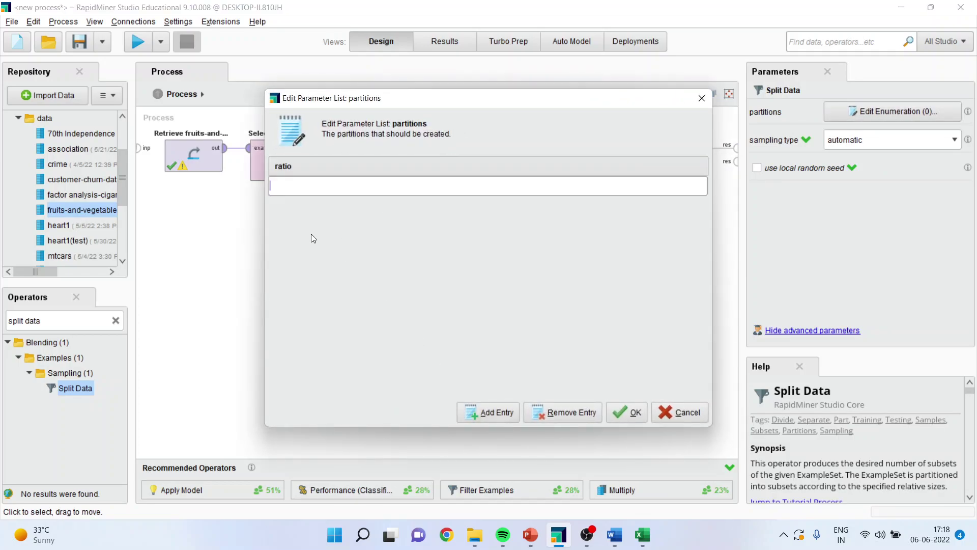
text(0.7)
click(498, 412)
text(0.3)
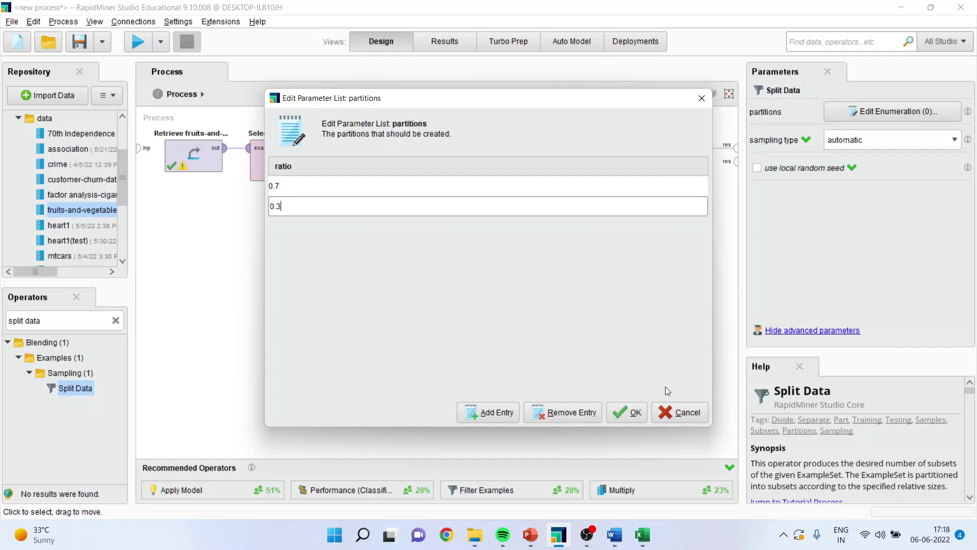
click(630, 411)
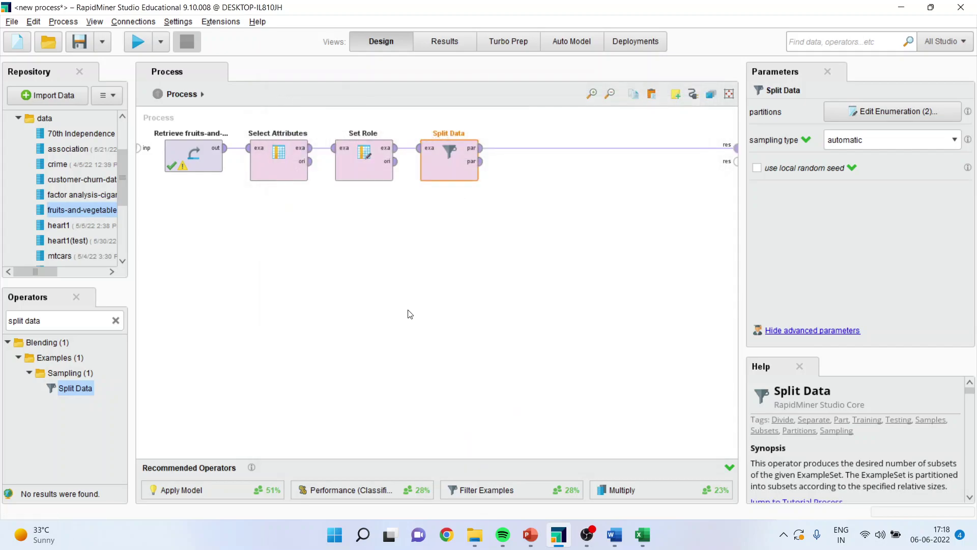
triple_click(61, 320)
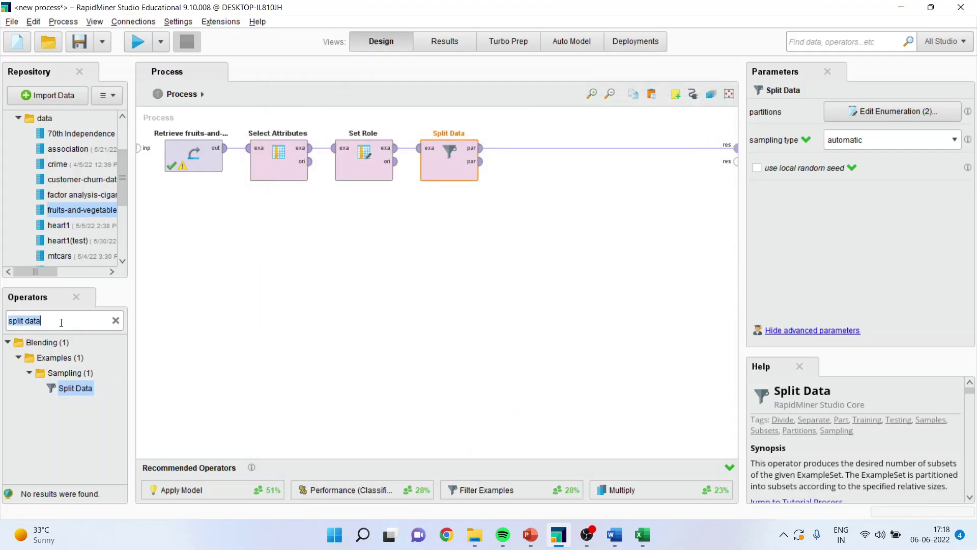
text(decision)
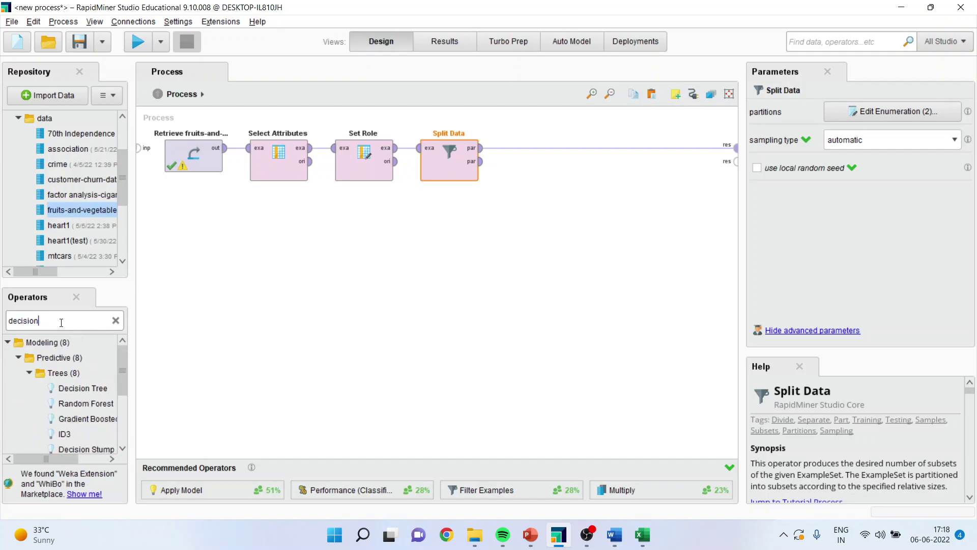
- Place Decision Tree on Split Data's first partition and Apply Model below it
drag(82, 388, 524, 148)
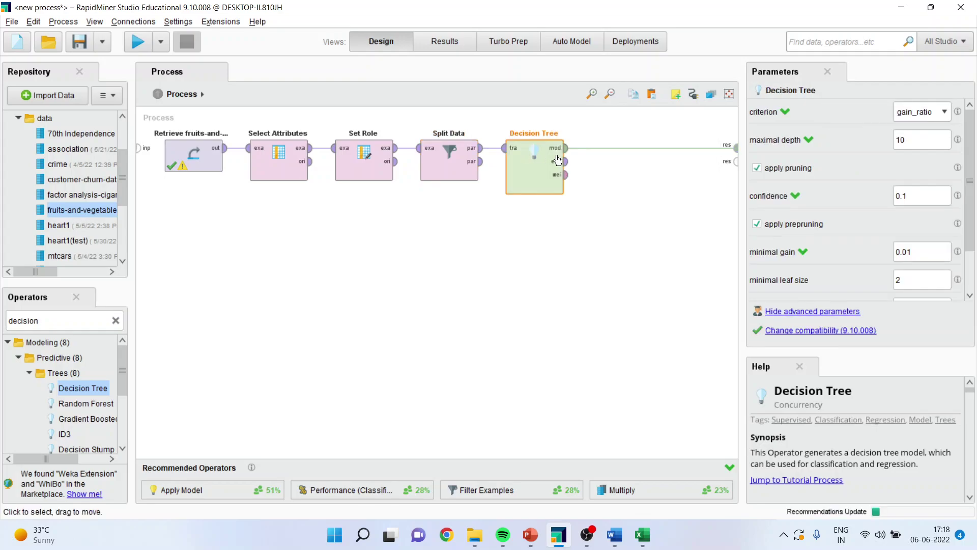
click(651, 148)
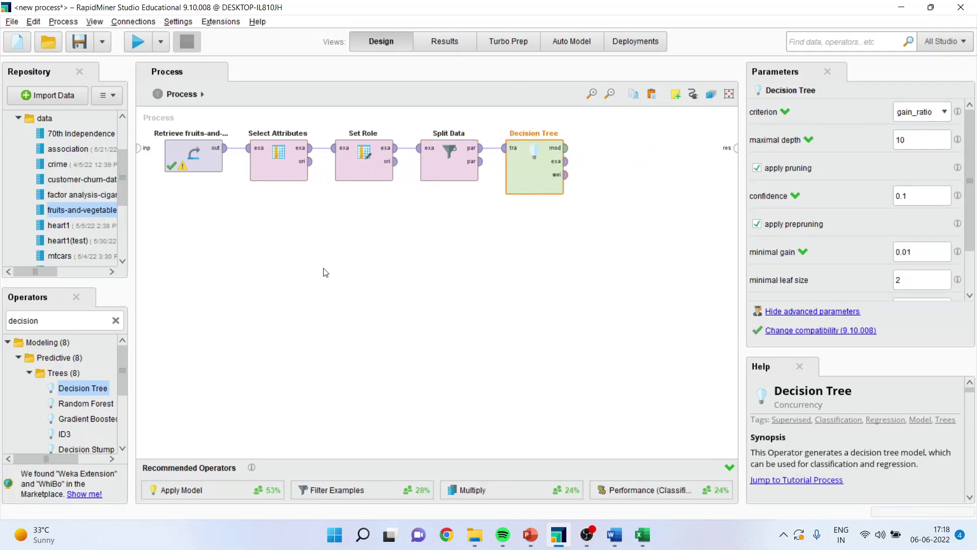
double_click(53, 318)
text(a)
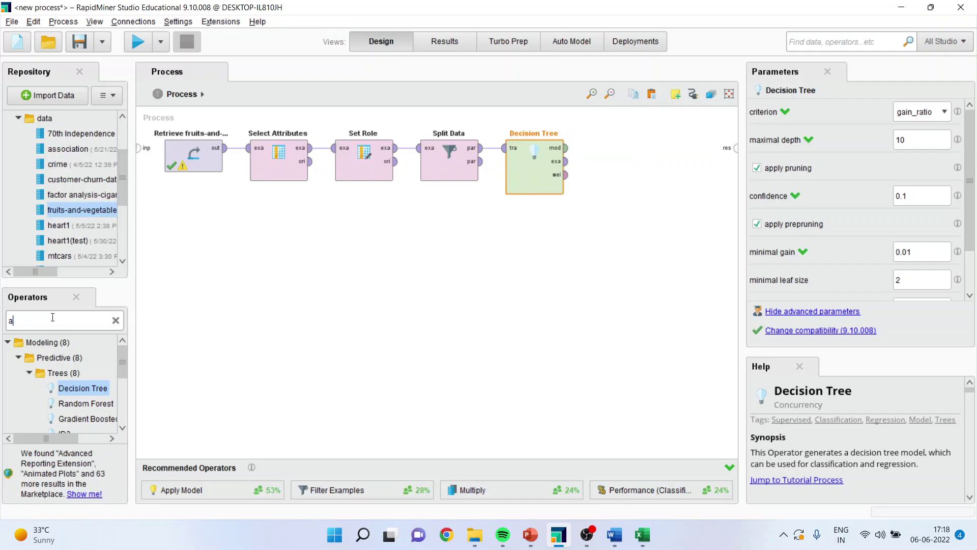
text(pply model)
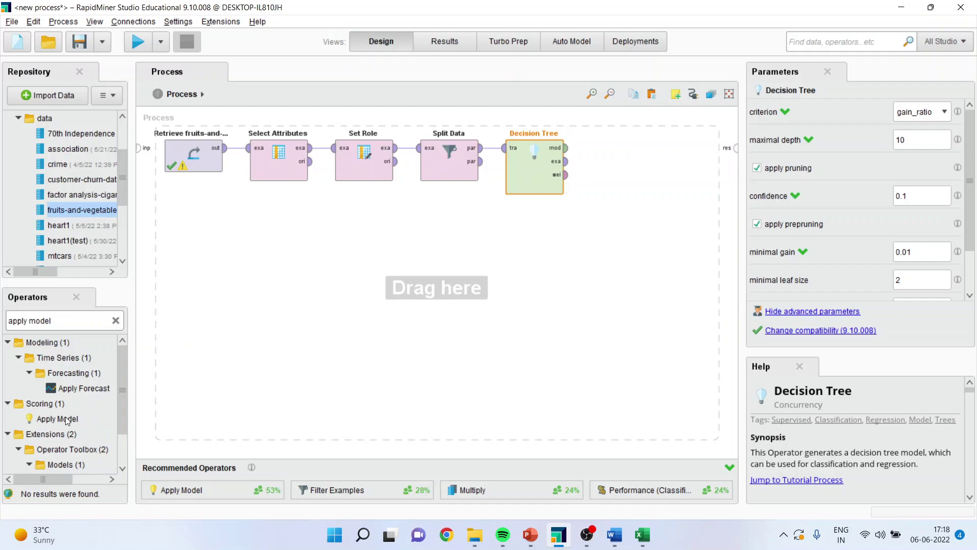
drag(57, 418, 518, 247)
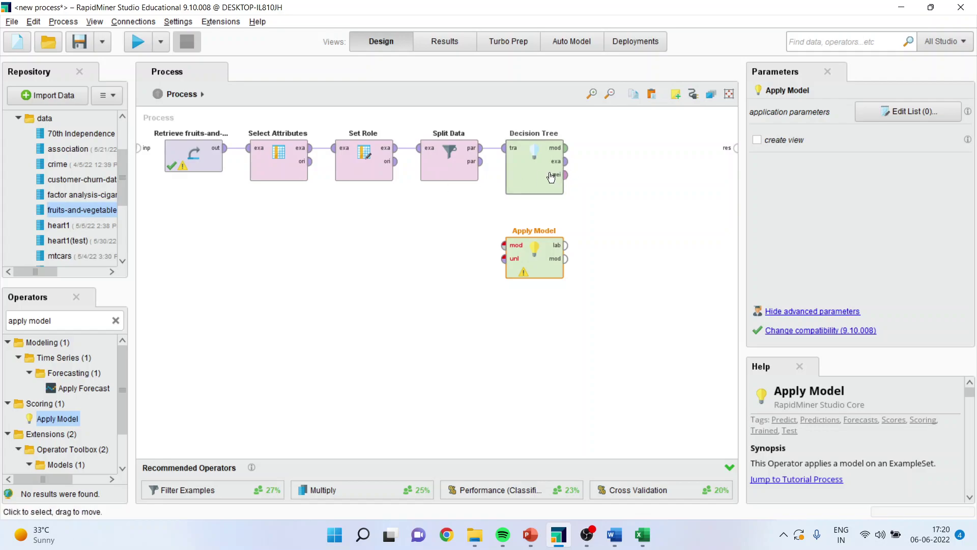
- Feed the second partition into Apply Model's unl port and the tree's model into Apply Model
click(481, 161)
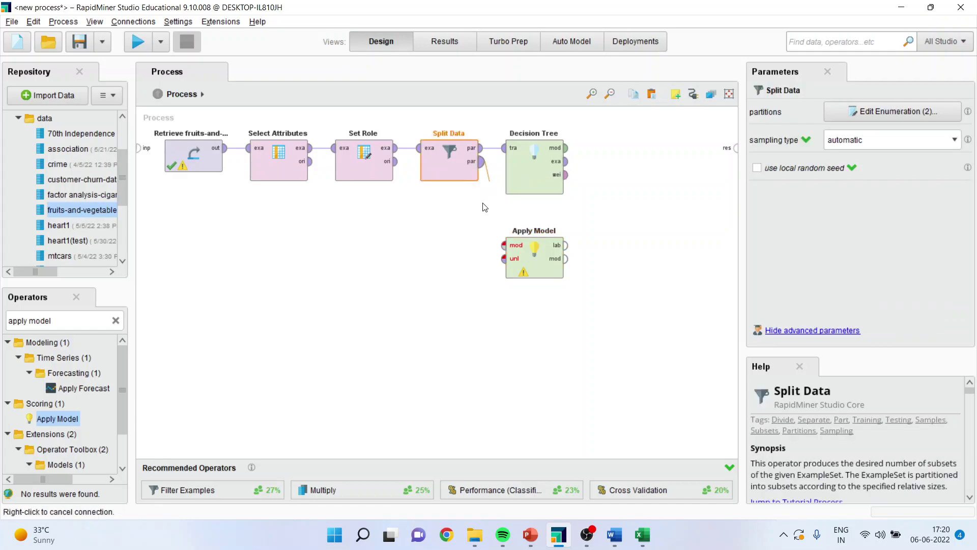
click(504, 262)
click(568, 149)
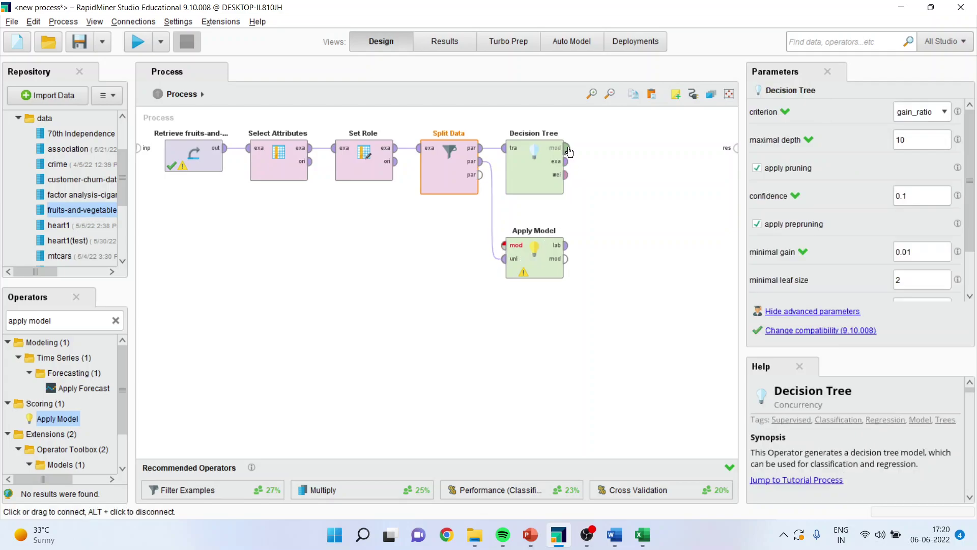
click(568, 150)
click(504, 246)
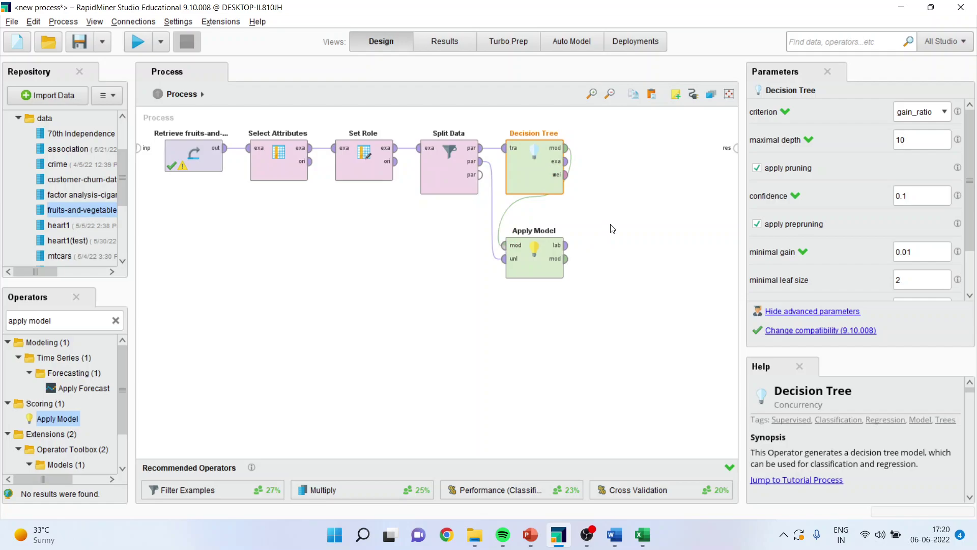
- Add a Performance (Classification) operator after the Decision Tree
click(63, 322)
text(pw)
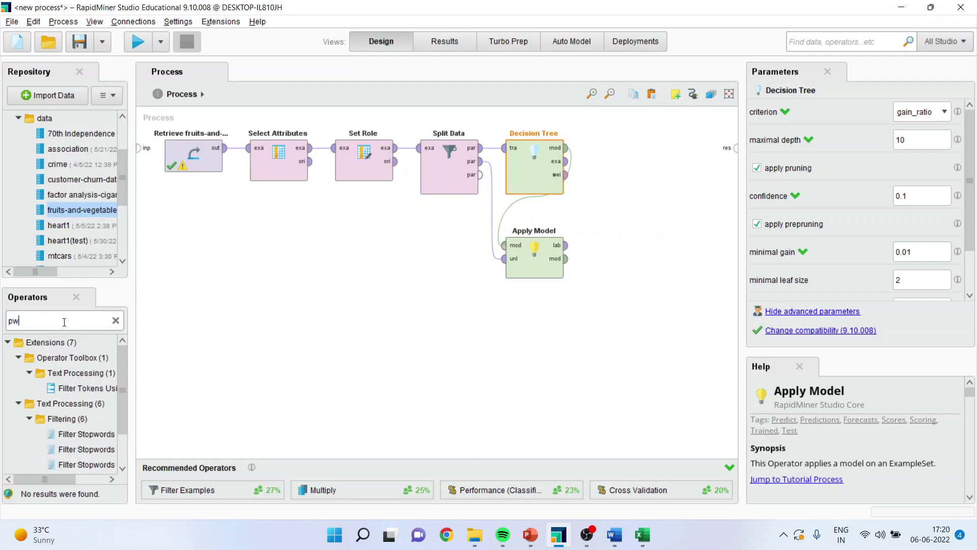
key(BackSpace)
text(er)
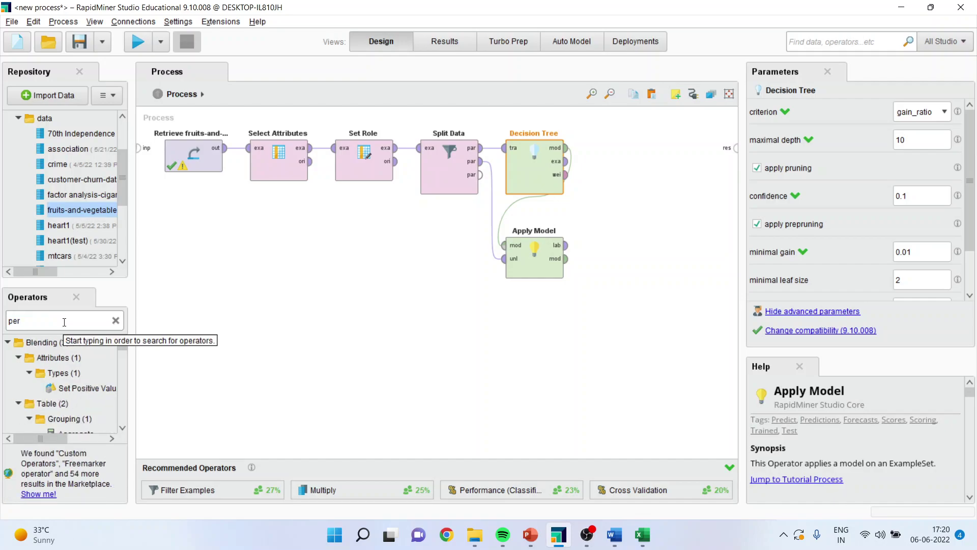
text(formance)
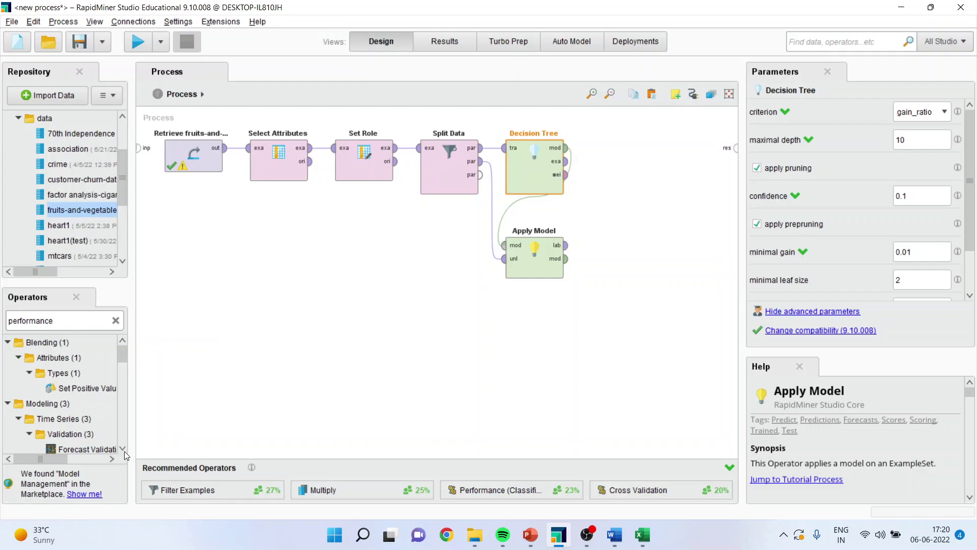
scroll(124, 448, down, 3)
scroll(124, 448, down, 5)
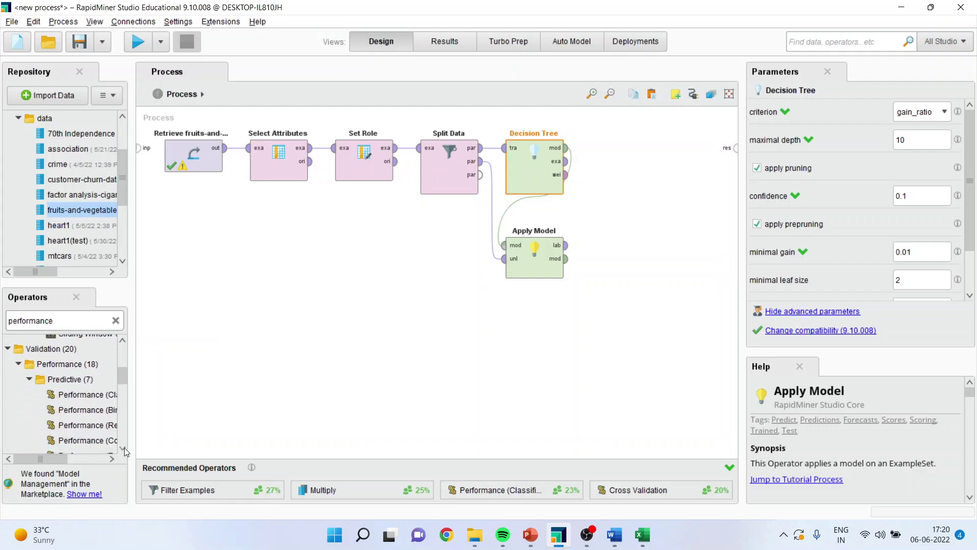
drag(58, 458, 75, 457)
drag(77, 395, 619, 150)
- Wire Apply Model's labelled output into Performance, and send performance and model to results
click(565, 245)
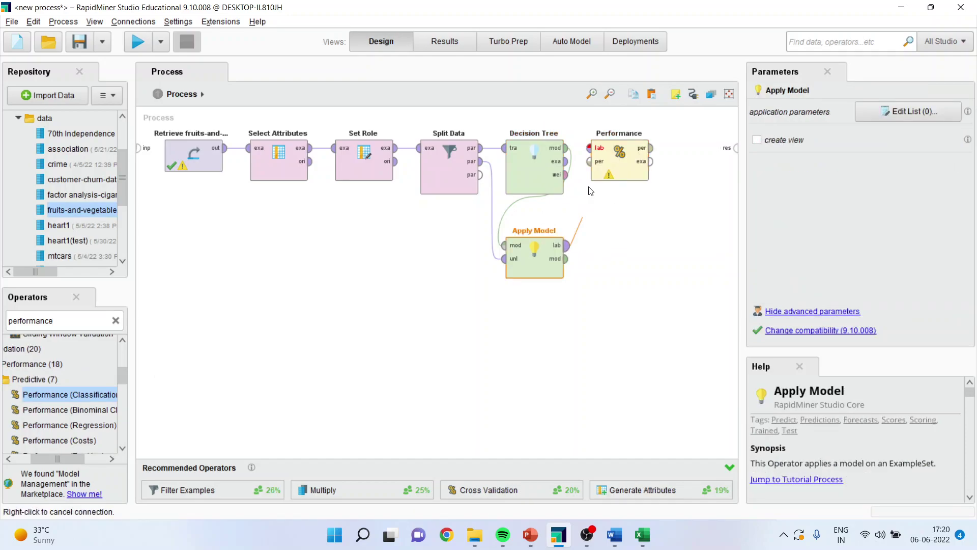
click(589, 147)
click(652, 149)
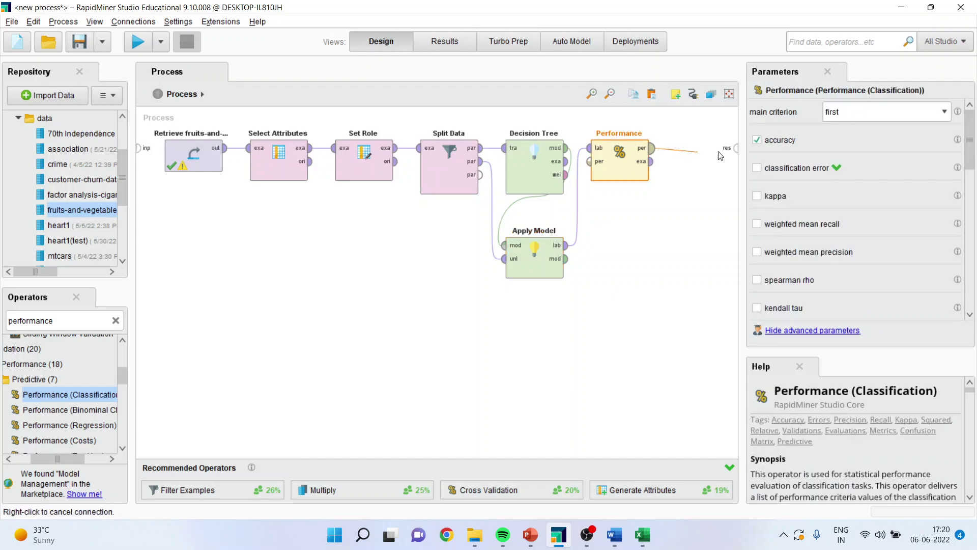
click(735, 149)
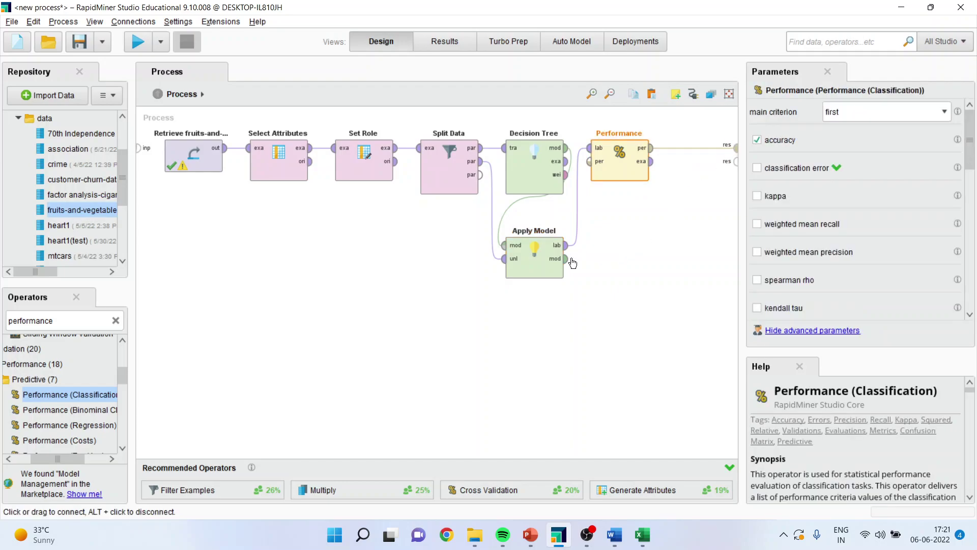
click(567, 259)
click(736, 161)
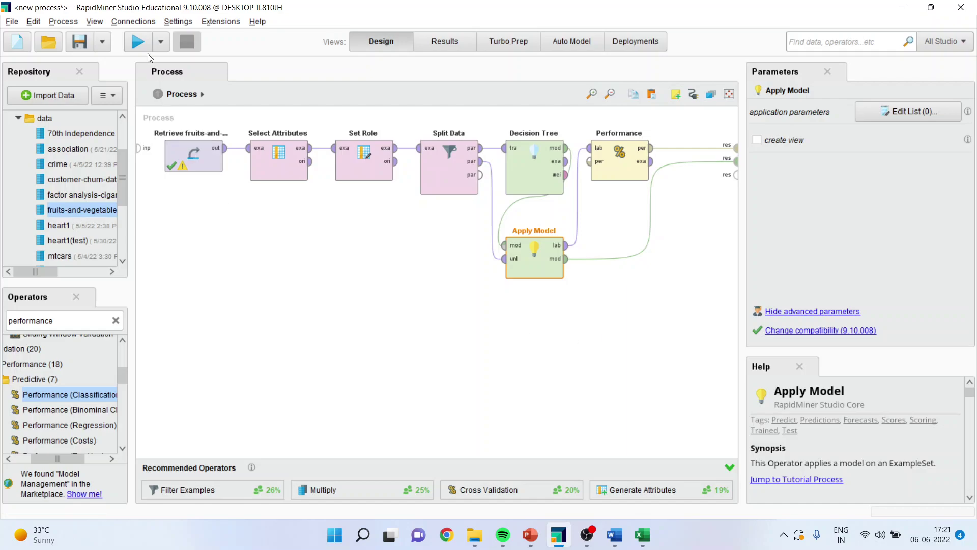
- Run the process, try the Tree (Tight) layout, then show the tree in KKLayout
click(137, 41)
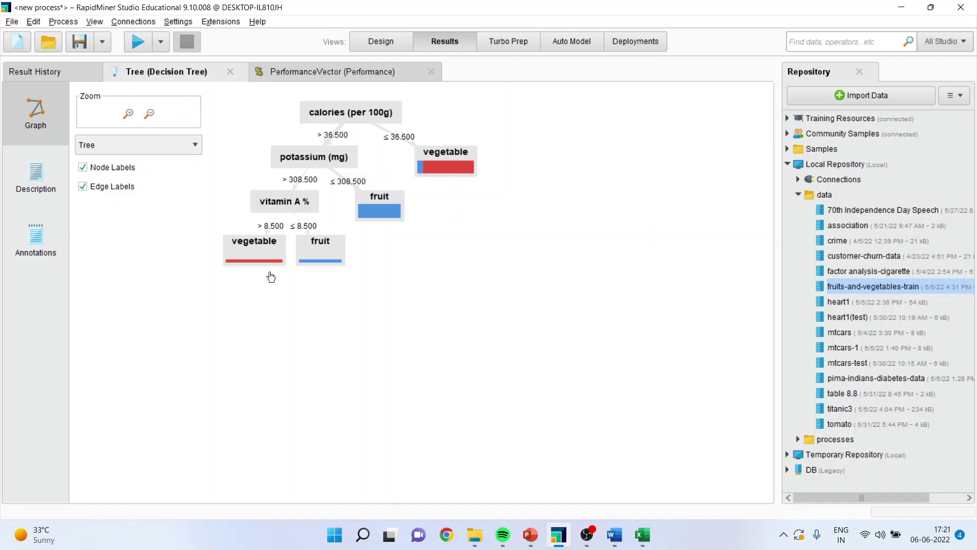
click(195, 144)
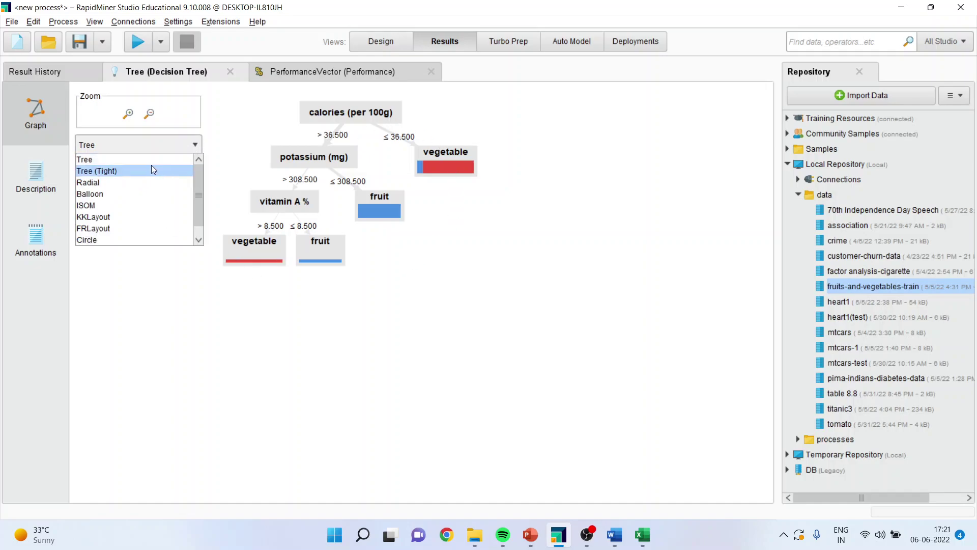
click(151, 170)
click(195, 144)
key(Escape)
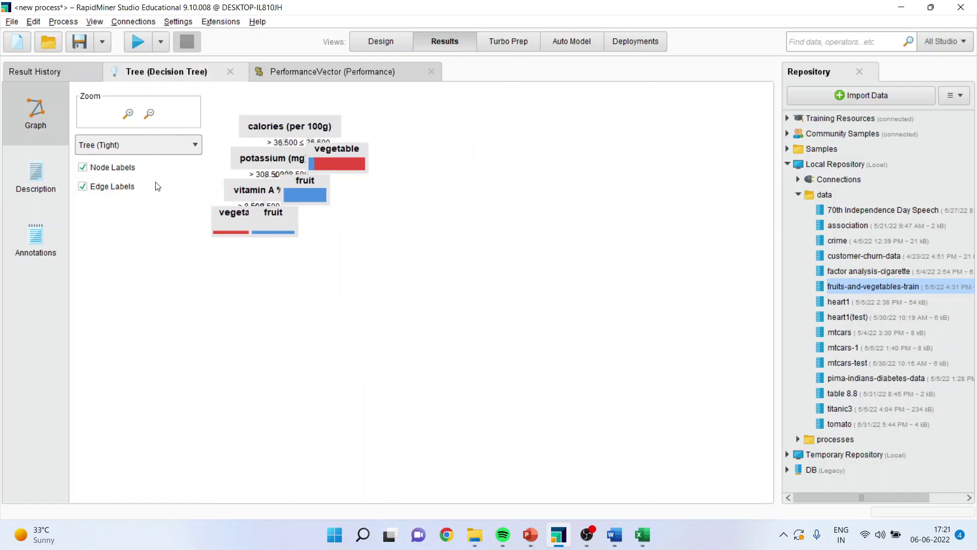
click(195, 145)
click(156, 222)
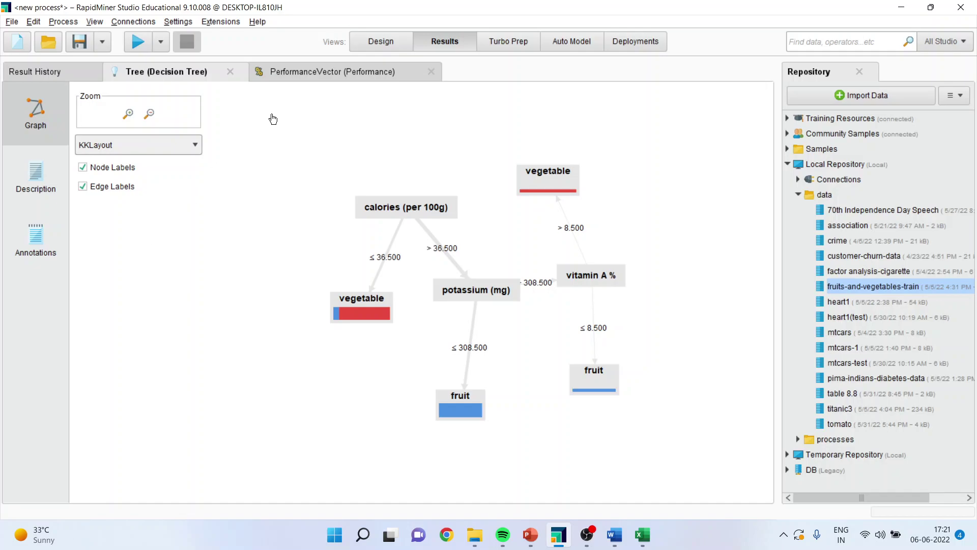
- Review the PerformanceVector's confusion matrix cells at 60% accuracy, then return to Design with F8
click(297, 71)
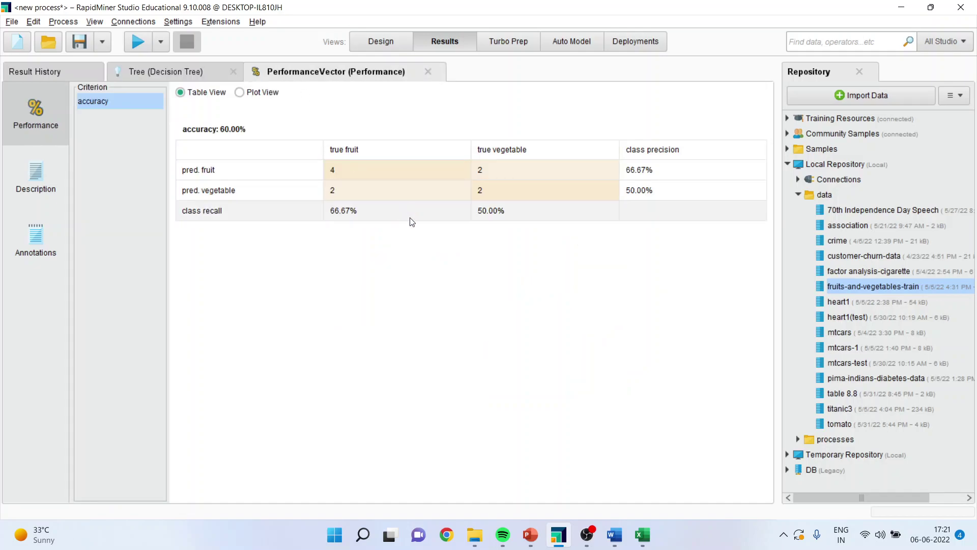
click(349, 173)
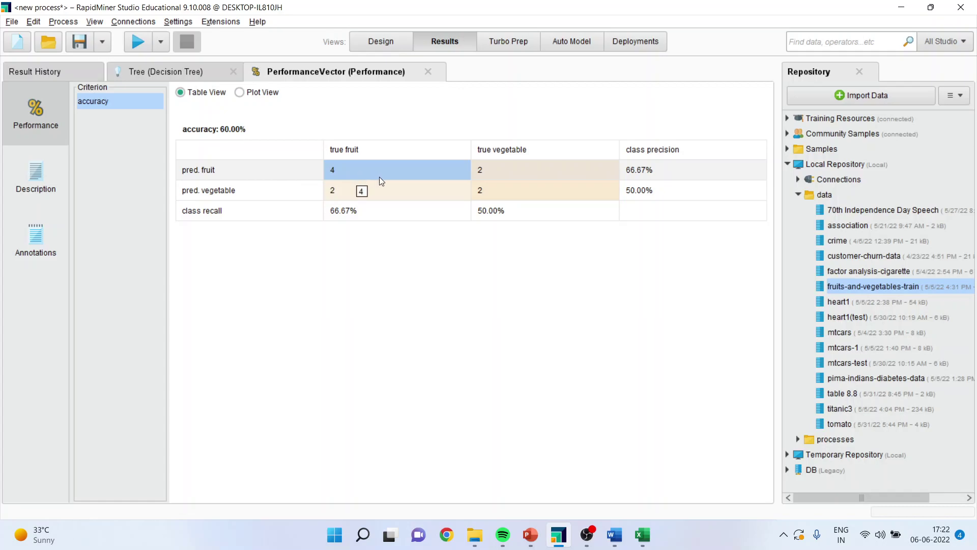
click(496, 192)
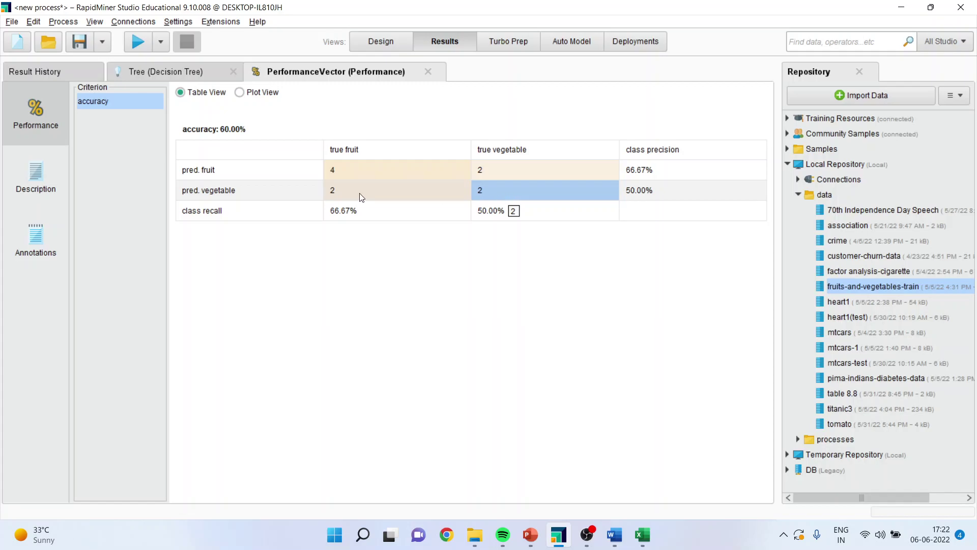
click(334, 193)
click(490, 170)
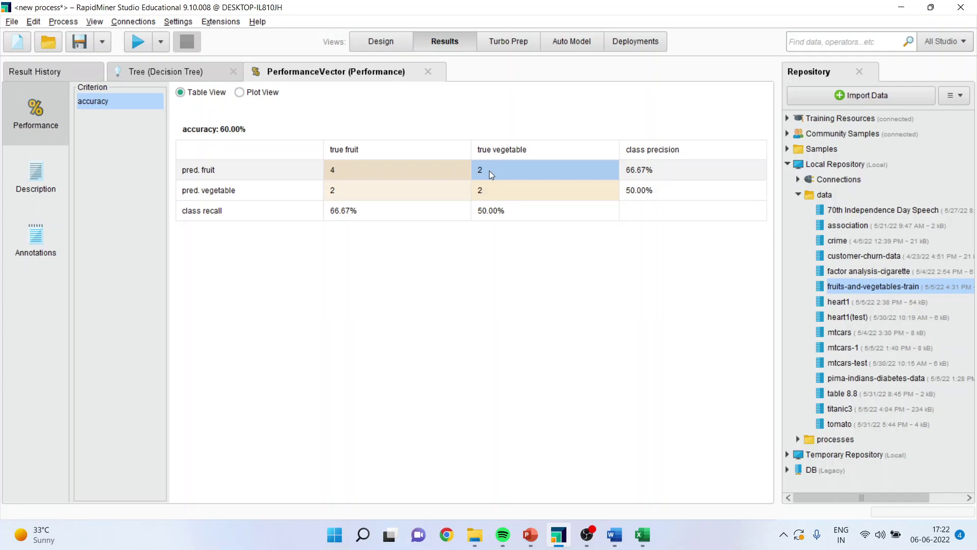
key(F8)
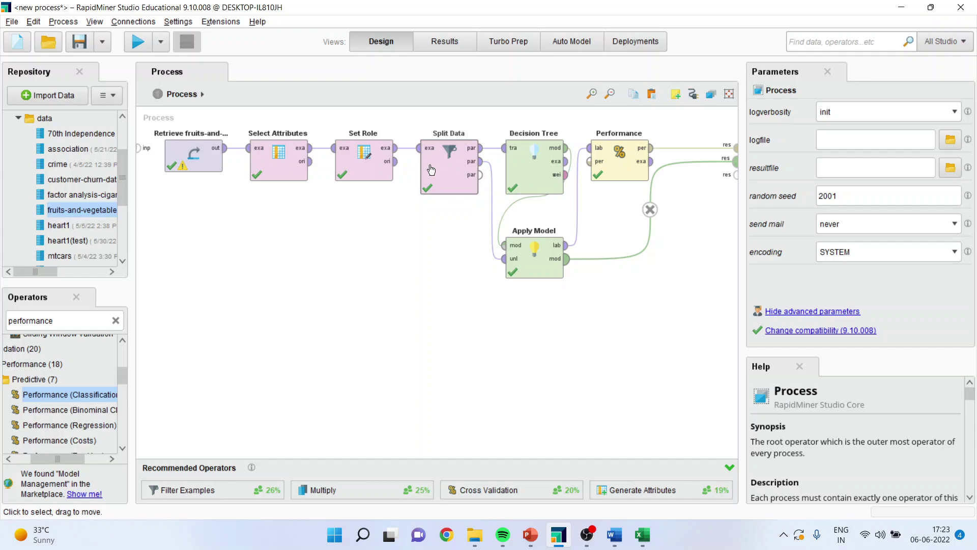
- Route Performance's scored examples to a result port, rerun, and widen the prediction and confidence columns
click(652, 161)
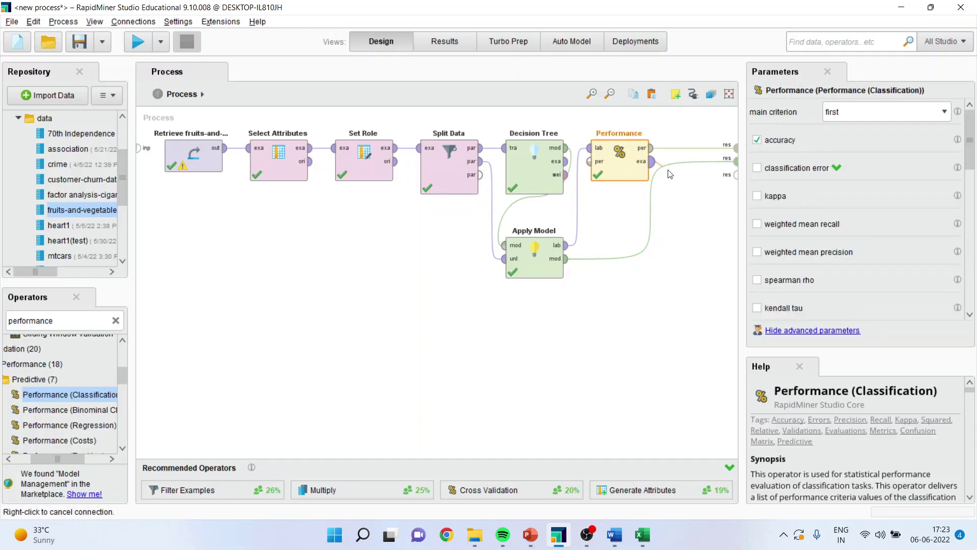
click(735, 174)
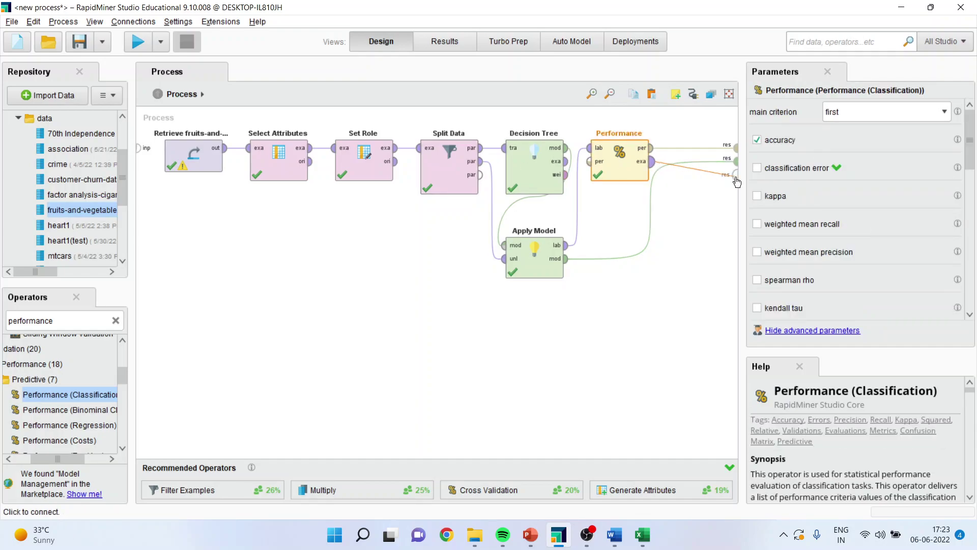
click(136, 43)
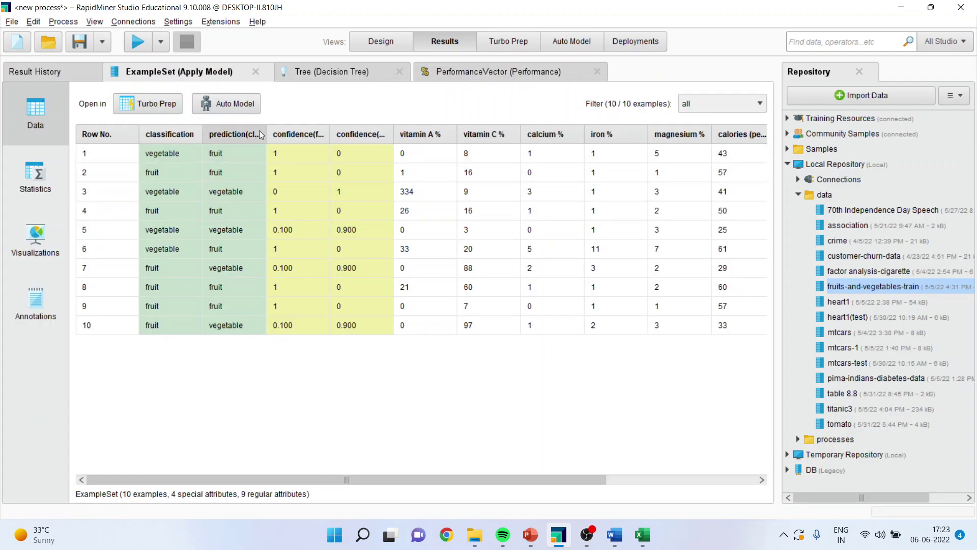
double_click(264, 131)
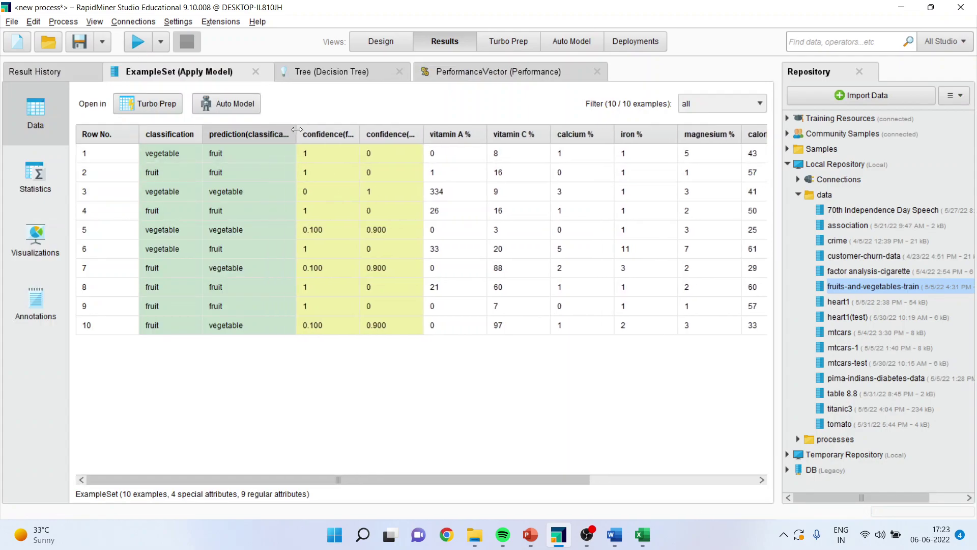
double_click(202, 133)
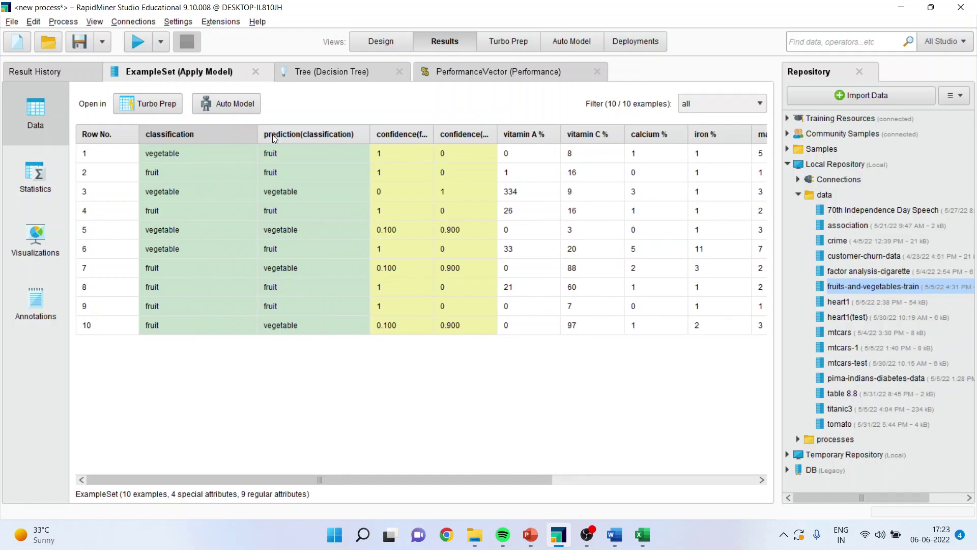
double_click(498, 135)
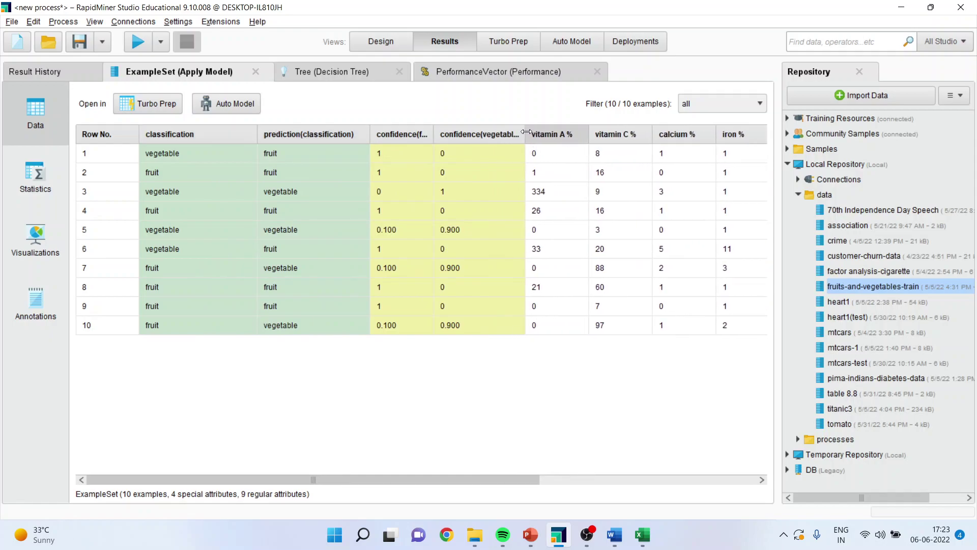
double_click(434, 134)
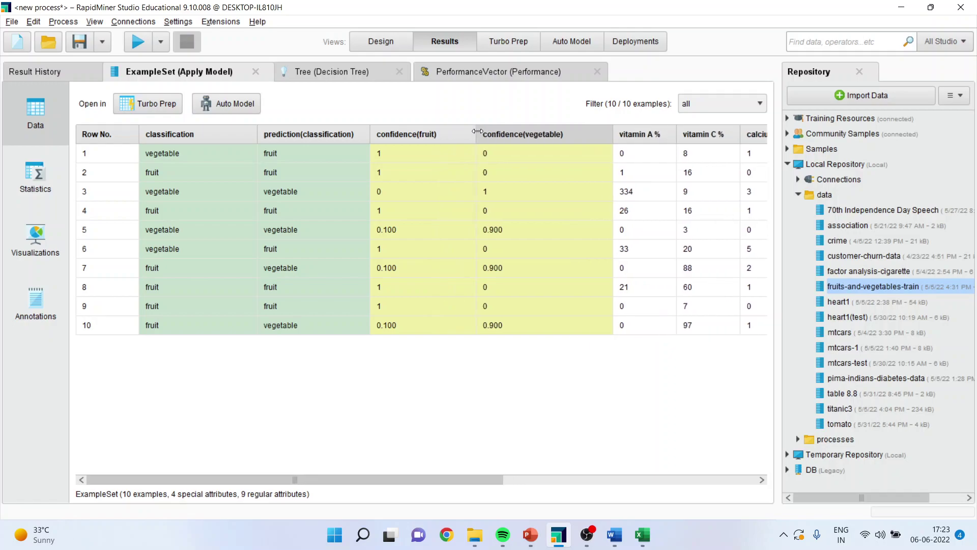
- Select rows 2 through 9 to compare each actual class with its prediction
click(85, 174)
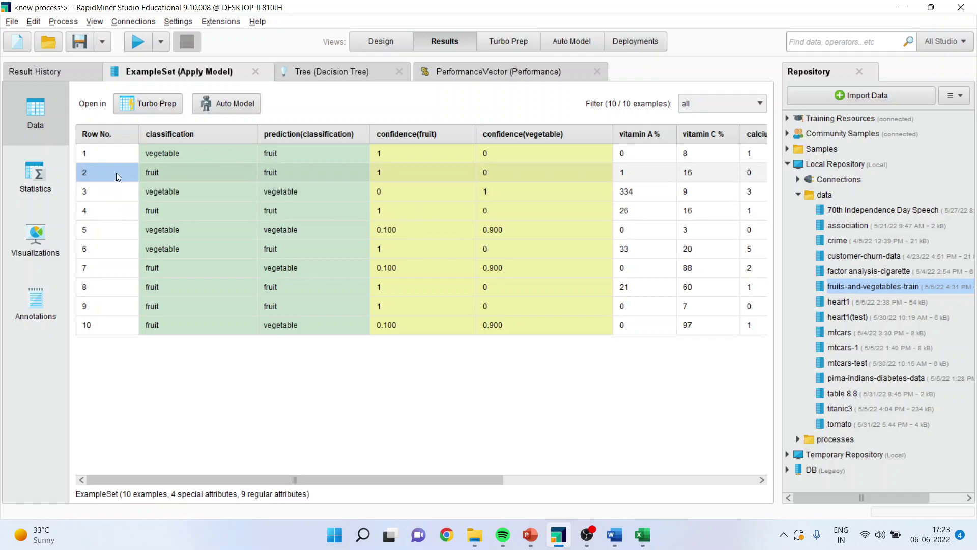
click(112, 192)
click(109, 207)
click(105, 229)
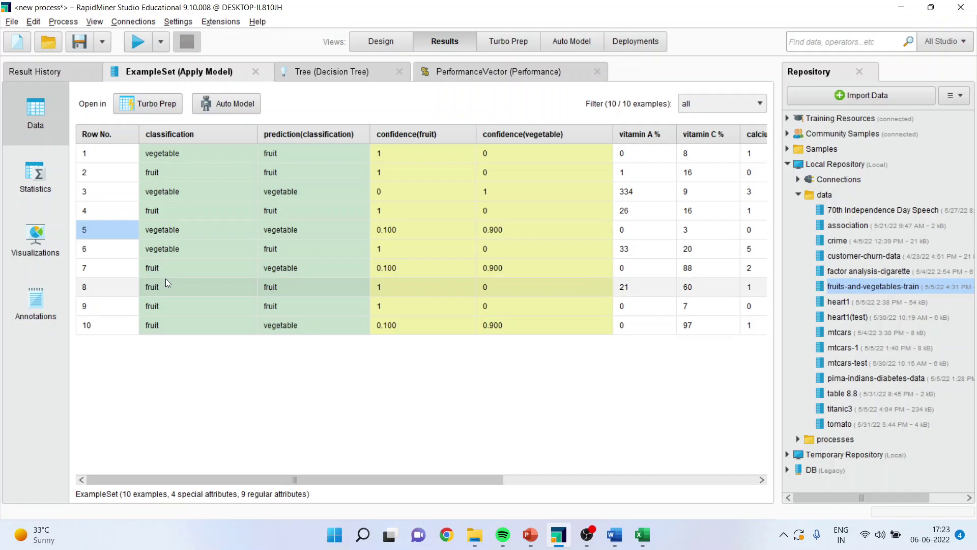
click(114, 249)
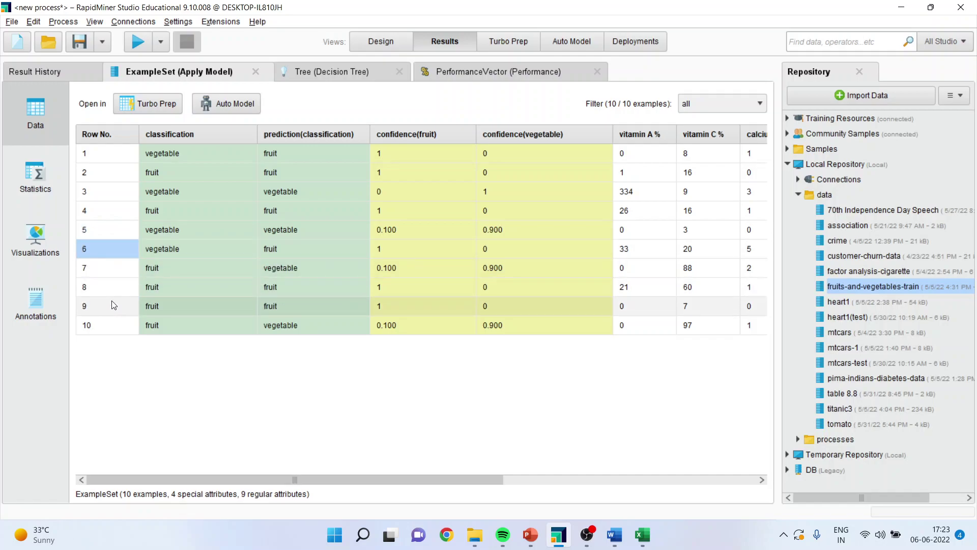
click(114, 267)
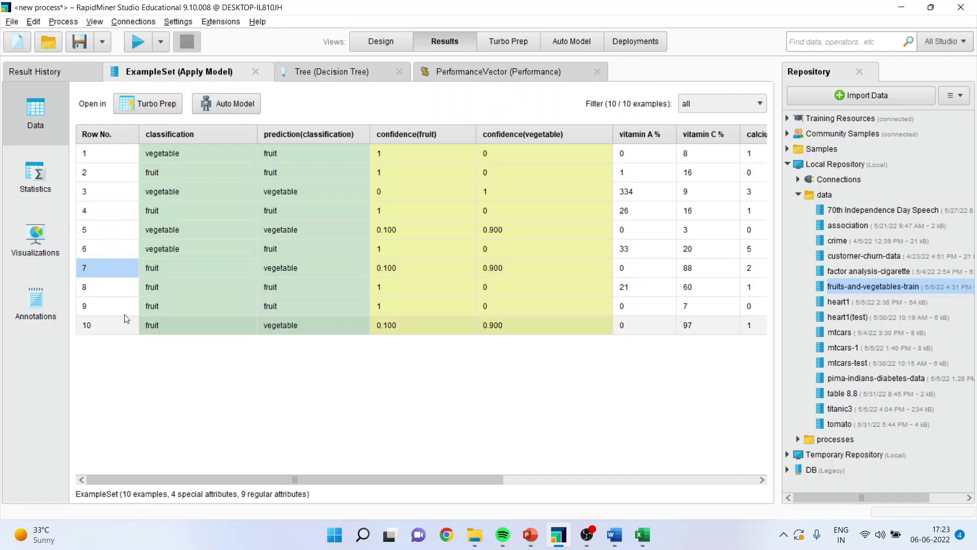
drag(114, 287, 114, 306)
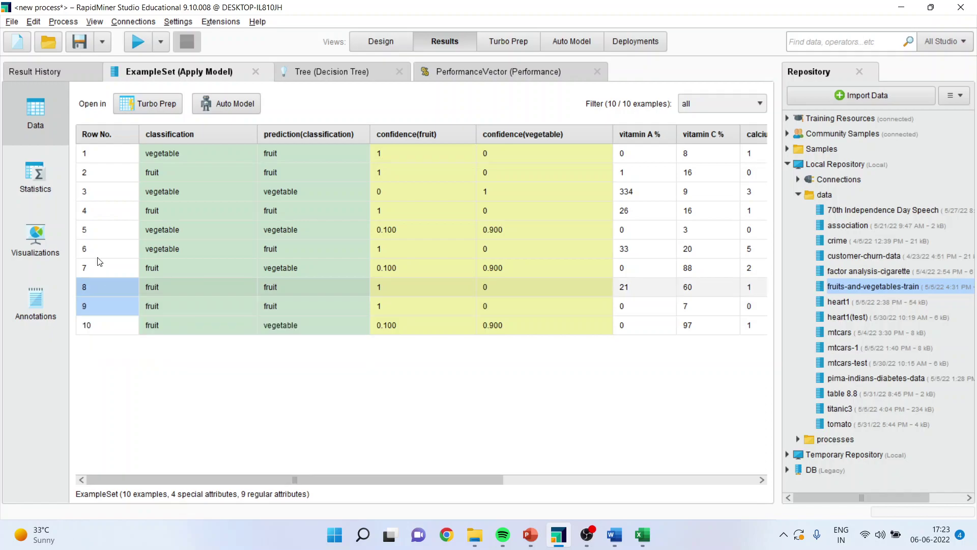
- View the tree's text description, then expand the latest run in Result History
click(306, 75)
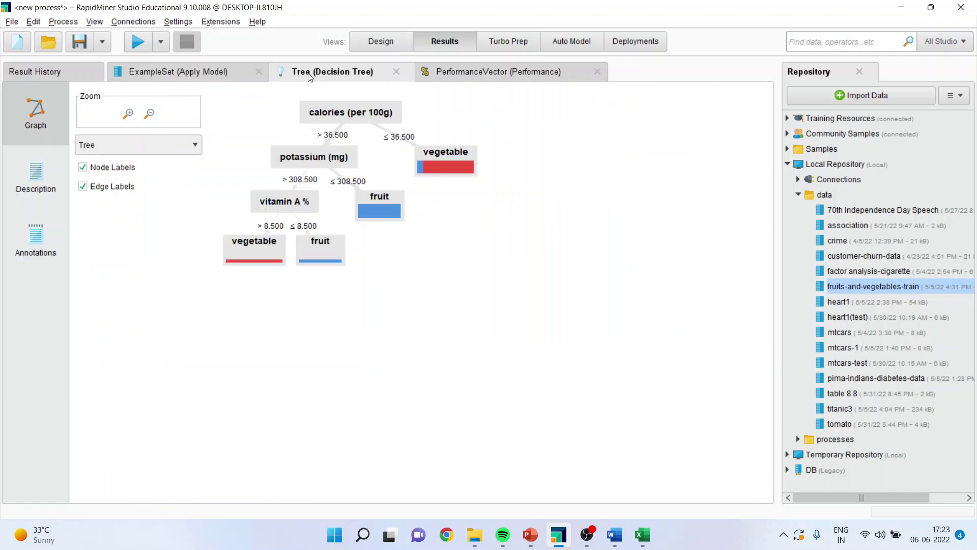
click(38, 188)
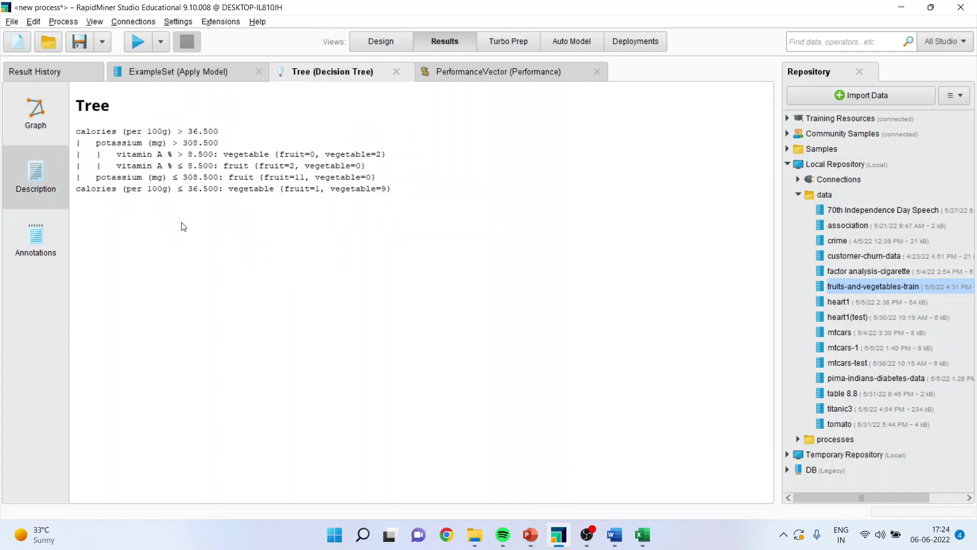
click(47, 72)
drag(769, 261, 276, 491)
click(22, 477)
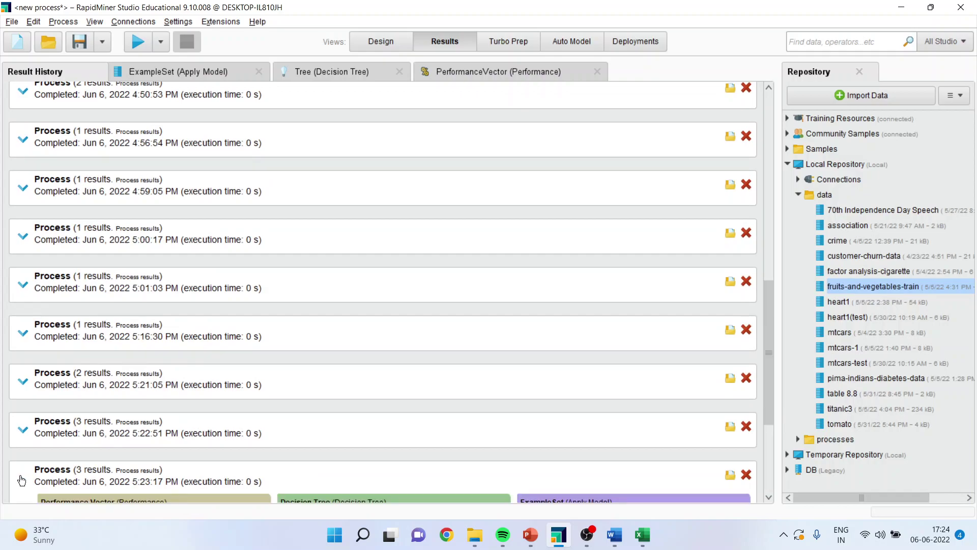
drag(771, 346, 760, 463)
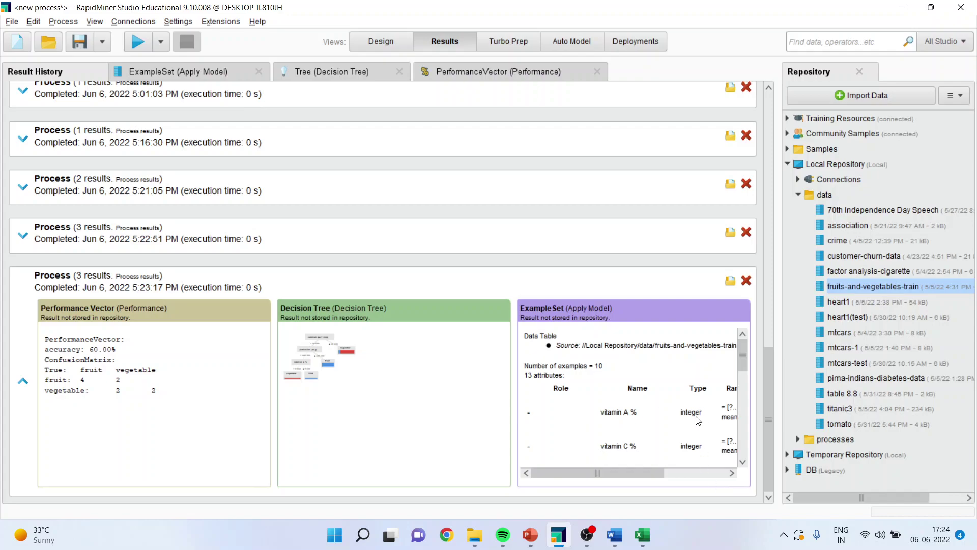
- Set the Decision Tree criterion to gini_index, rerun, and view the new tree
click(384, 44)
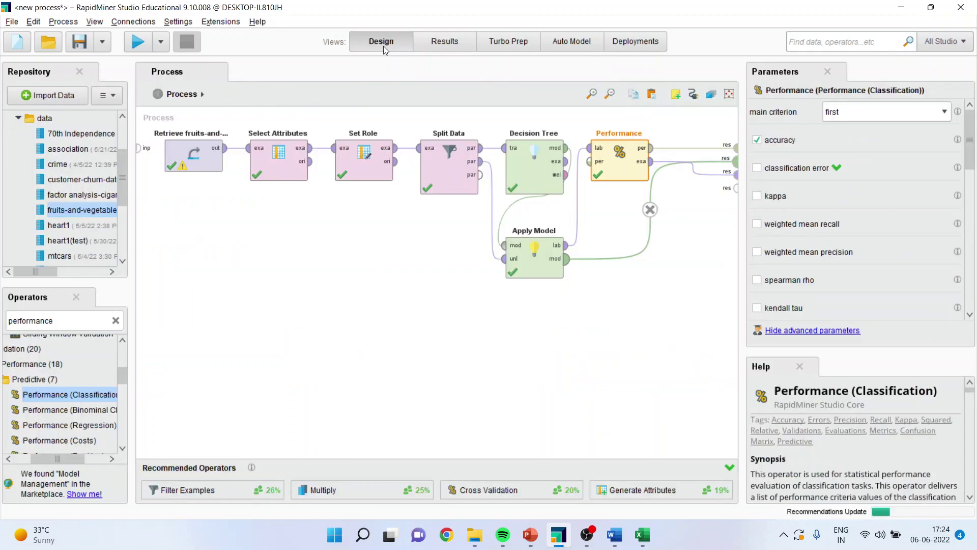
click(550, 175)
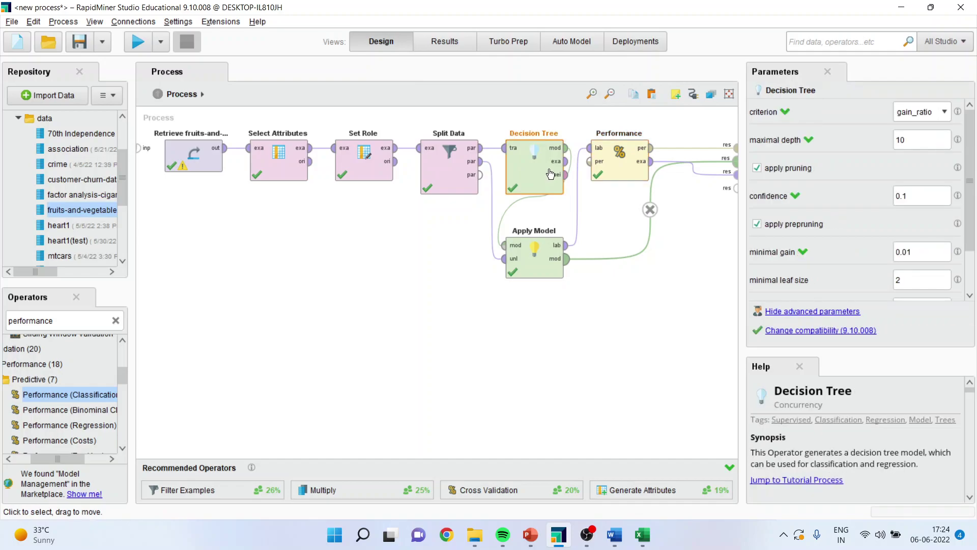
click(946, 112)
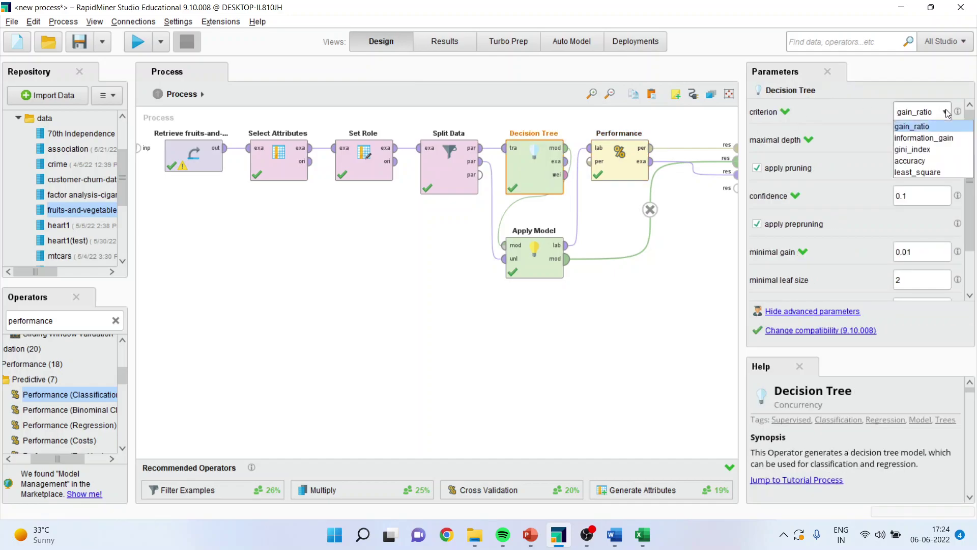
click(938, 149)
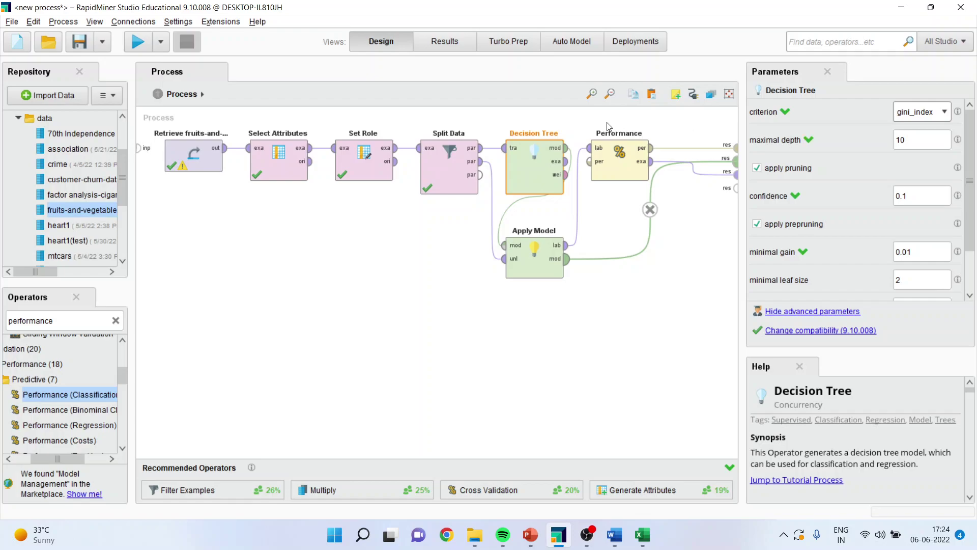
click(136, 45)
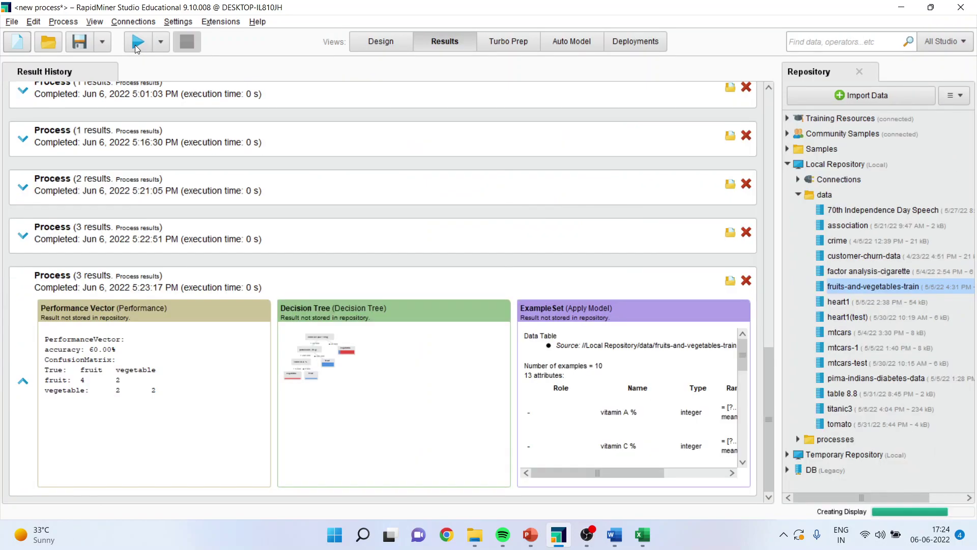
click(367, 72)
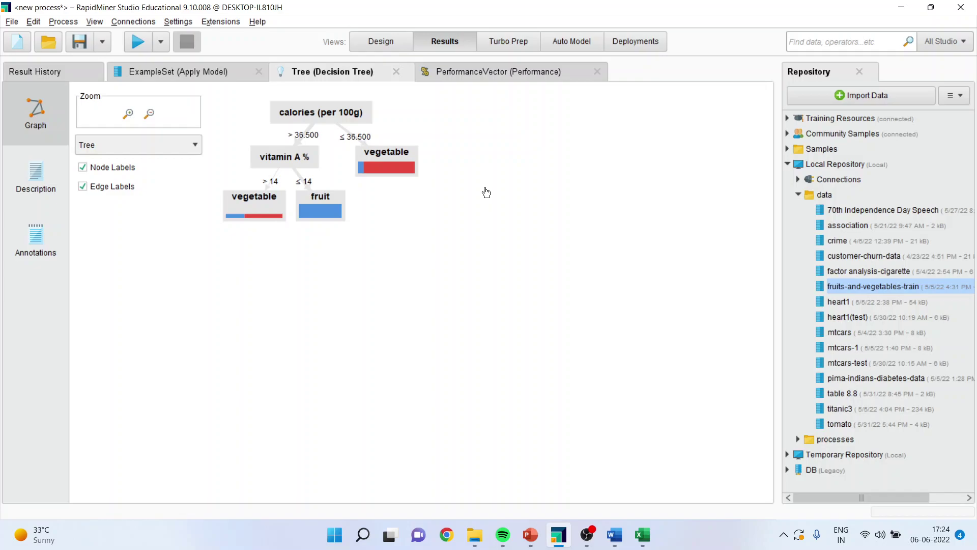
- Switch to the optimize parameters presentation in PowerPoint and display slide 3, the Thank You slide
mouse_move(530, 535)
click(468, 478)
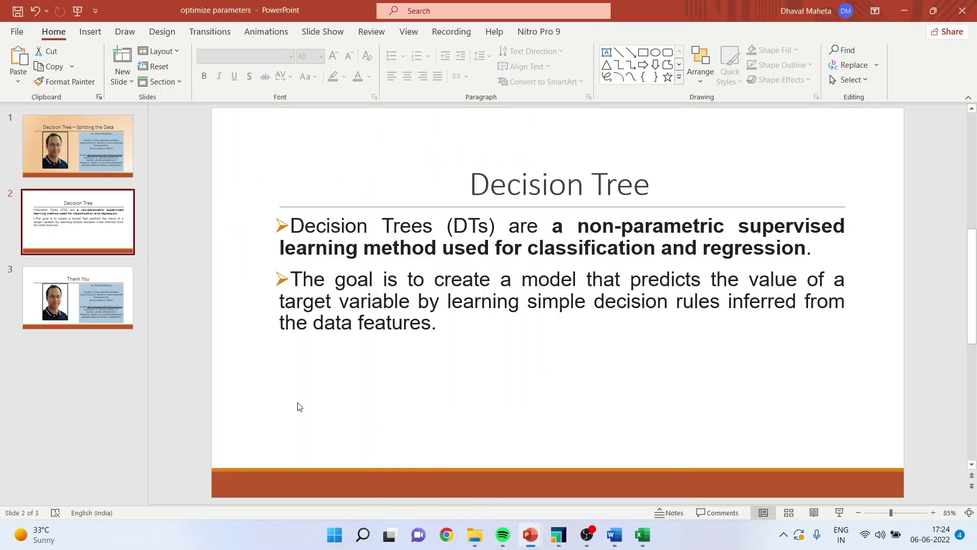
click(98, 319)
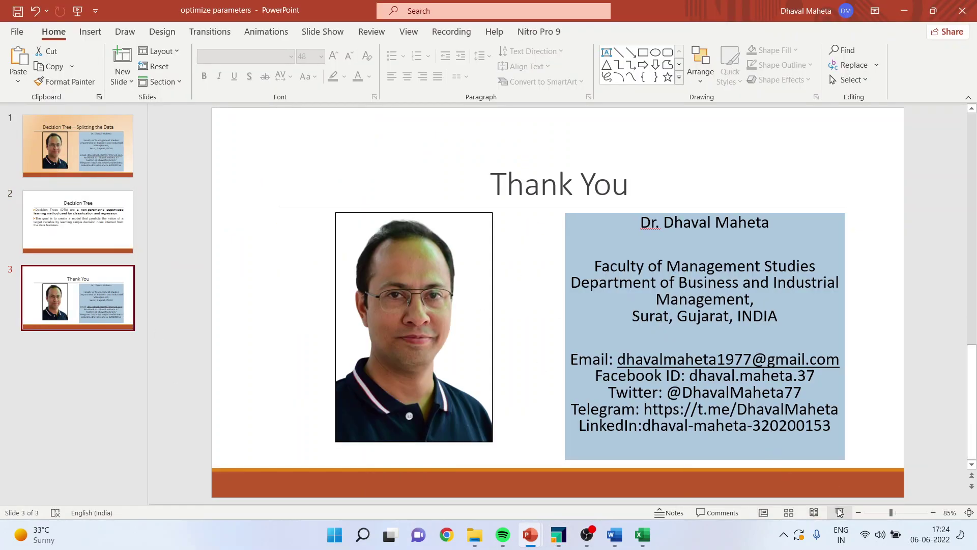